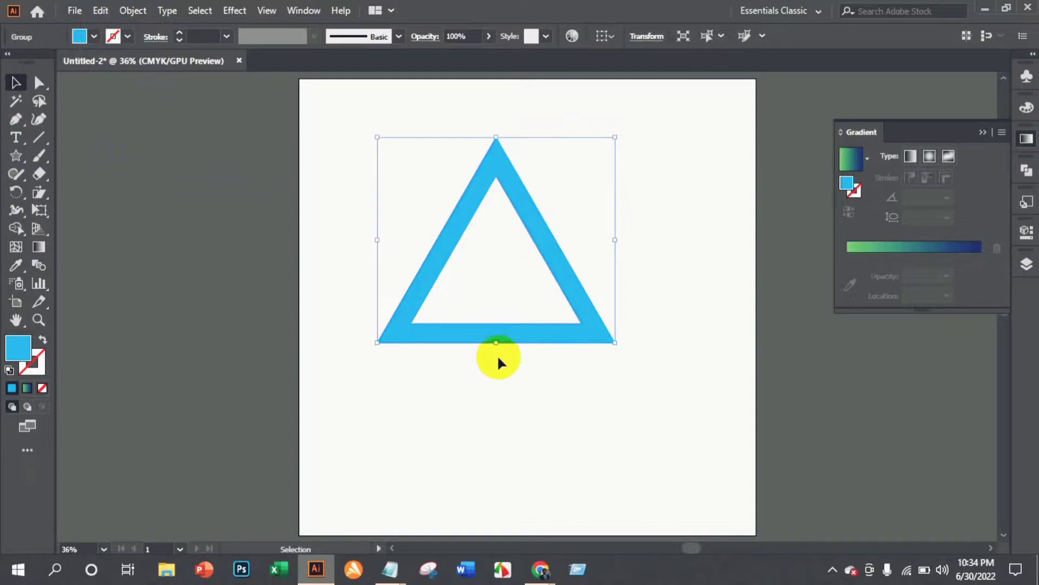
Add an anchor point on the left inner edge of the blue triangle with the Pen tool.
click(17, 120)
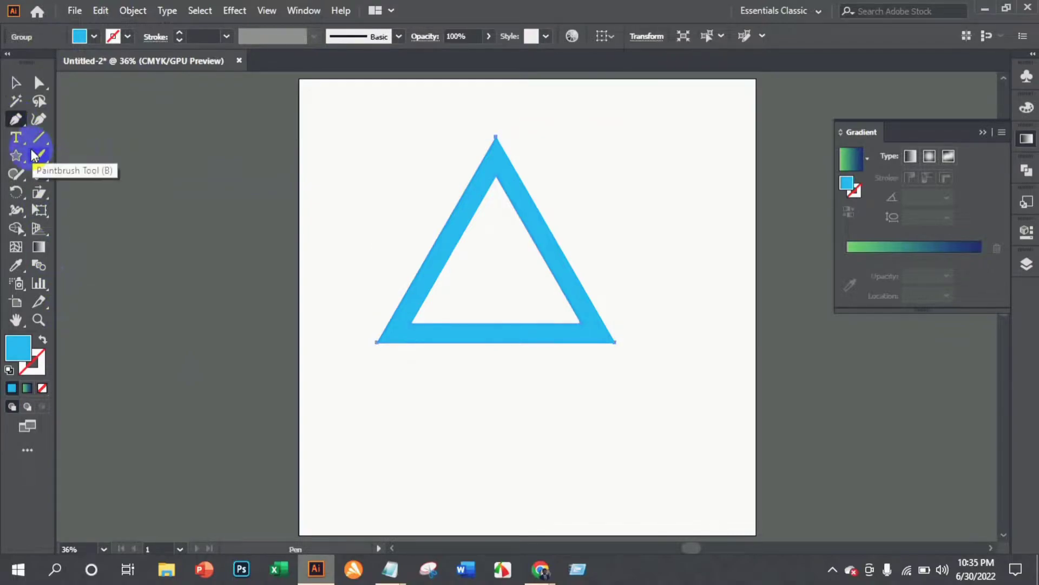
click(444, 275)
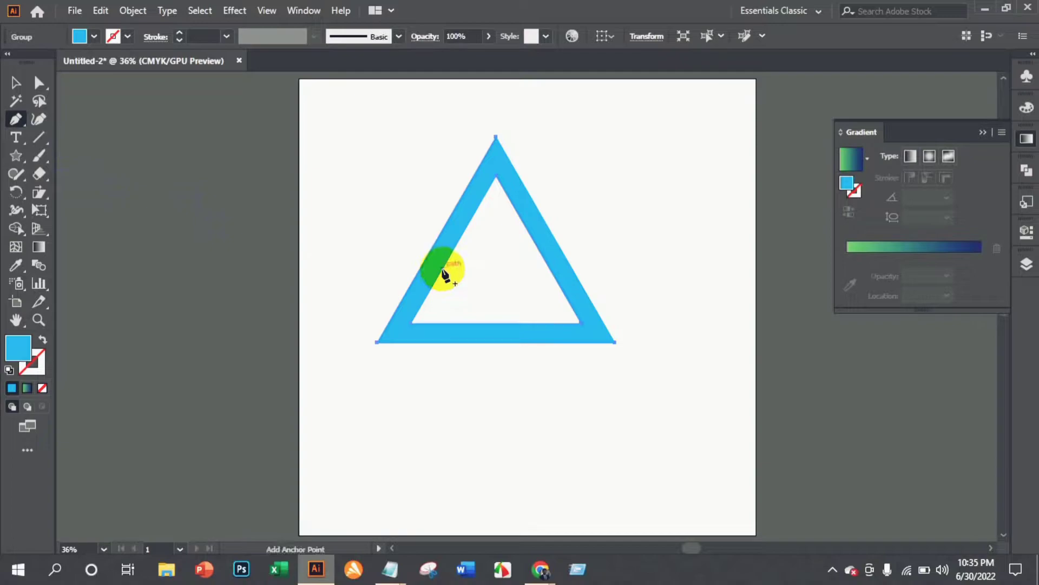
click(488, 332)
click(14, 84)
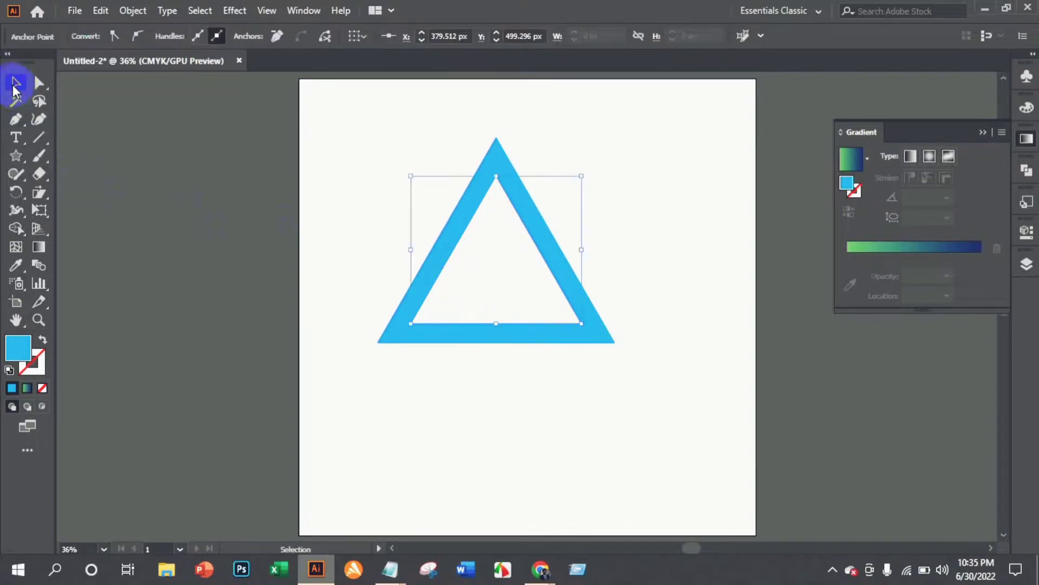
click(536, 192)
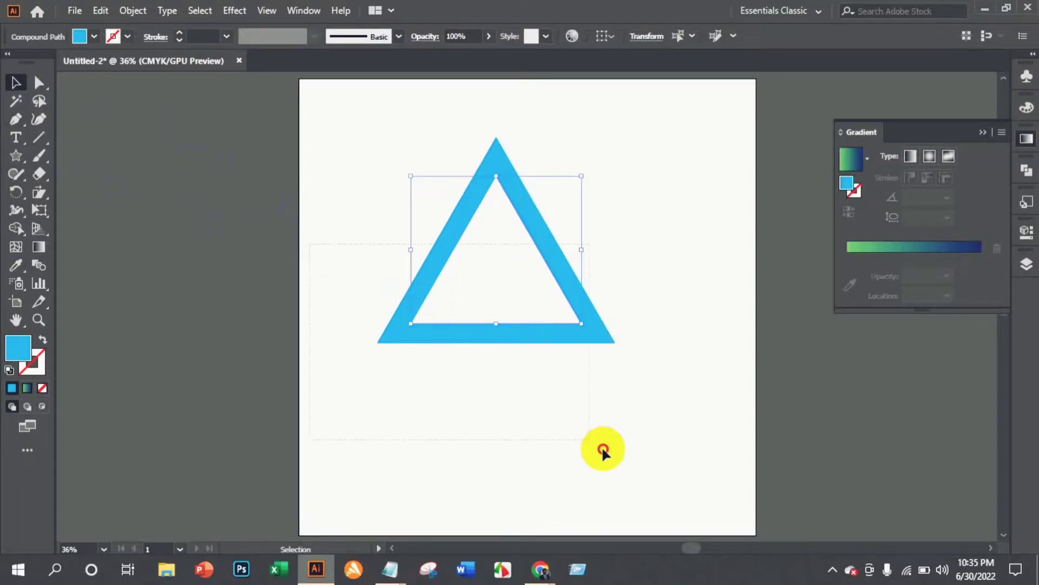
Group the parts of the blue triangle and expand the group.
key(ctrl+g)
click(133, 10)
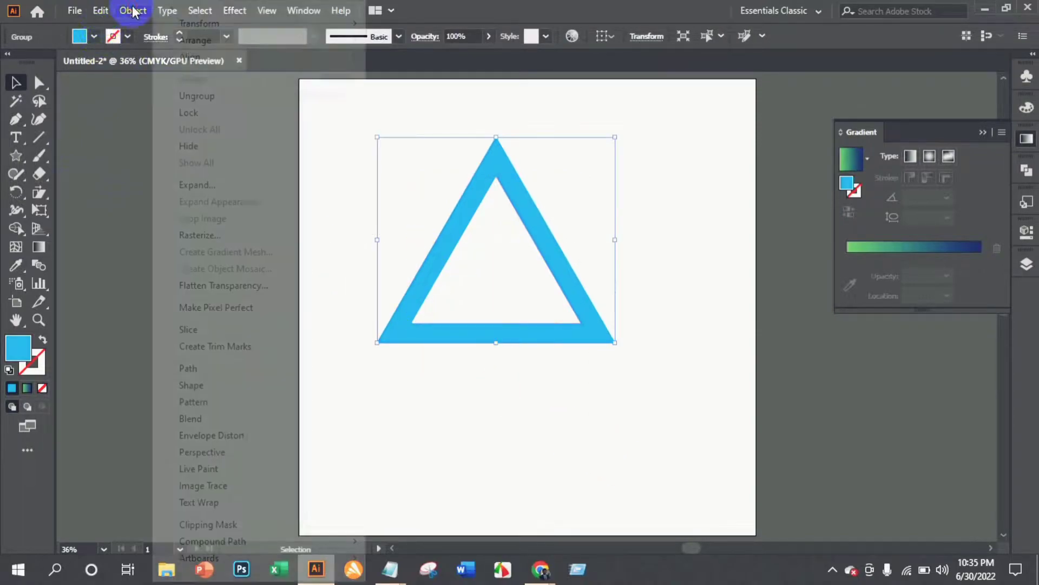
click(197, 185)
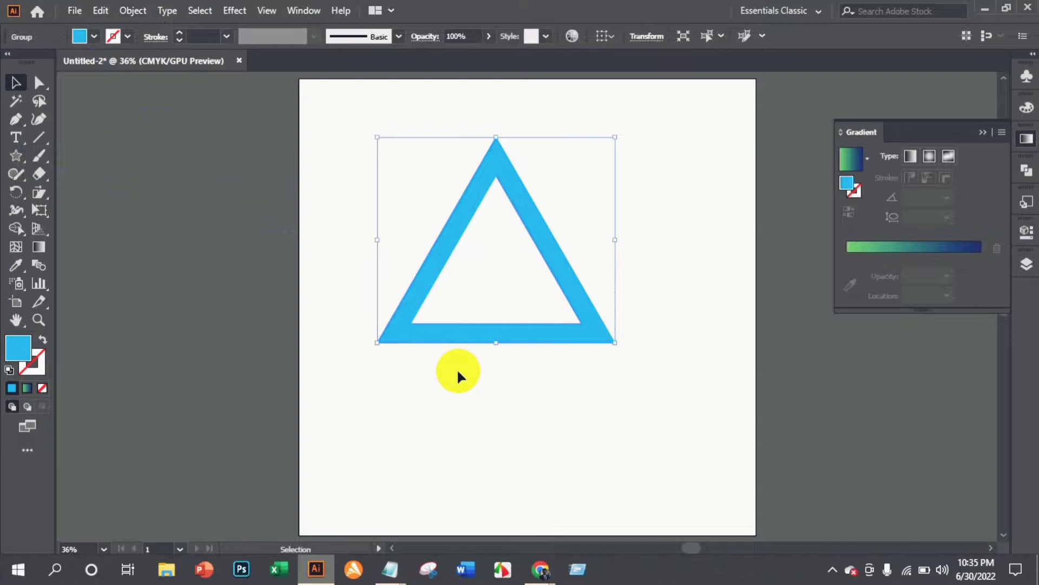
Move the triangle group slightly up and to the right on the artboard, leaving nothing selected.
drag(541, 224, 450, 203)
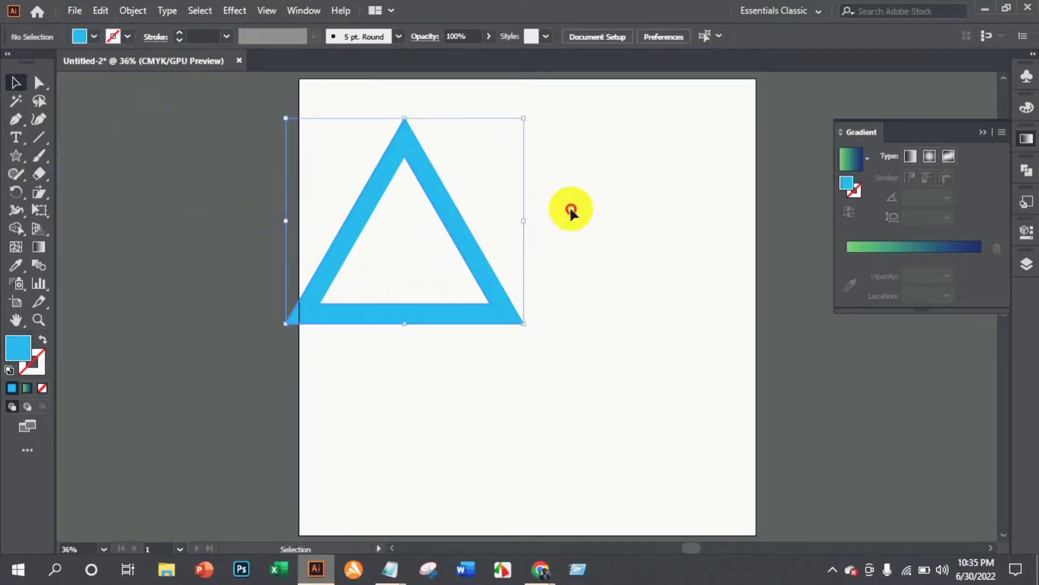
key(ctrl+z)
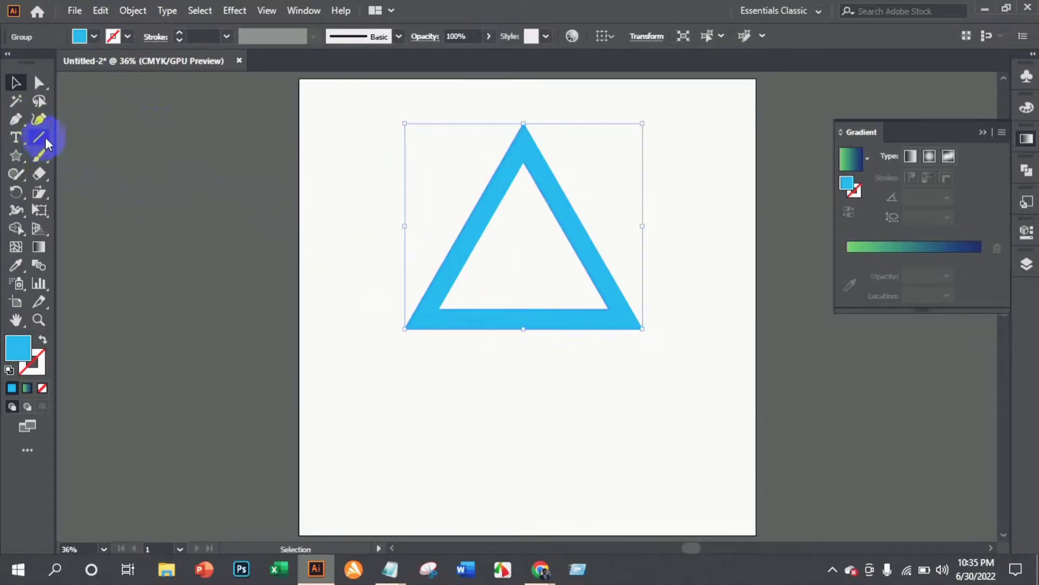
key(ctrl+shift+a)
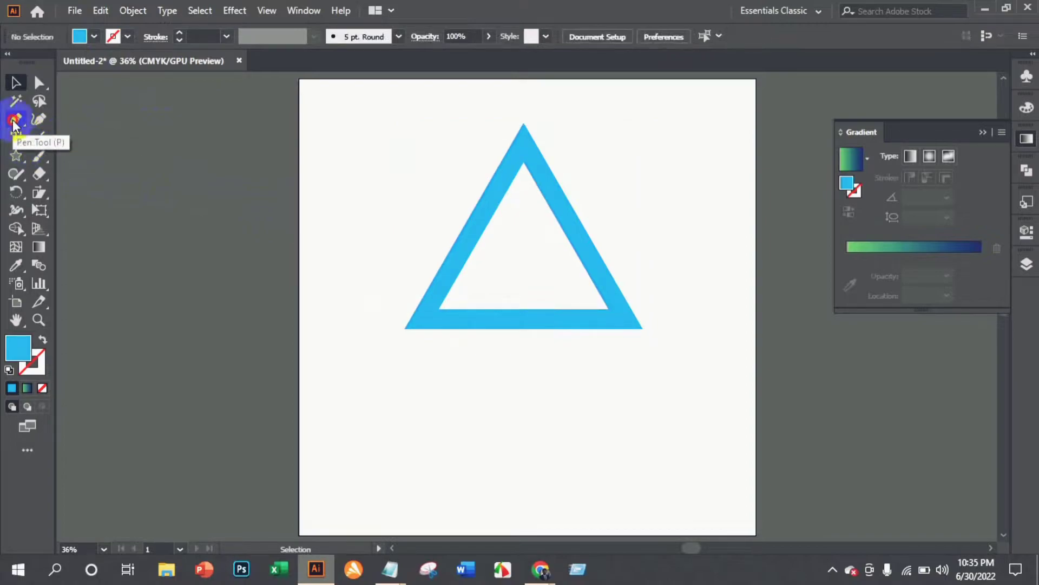
click(16, 119)
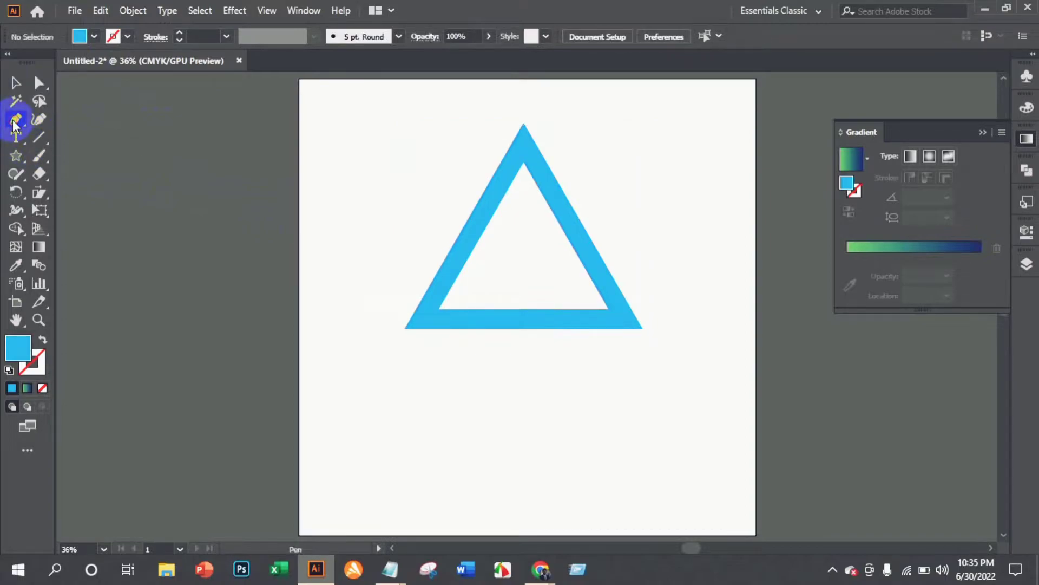
click(450, 252)
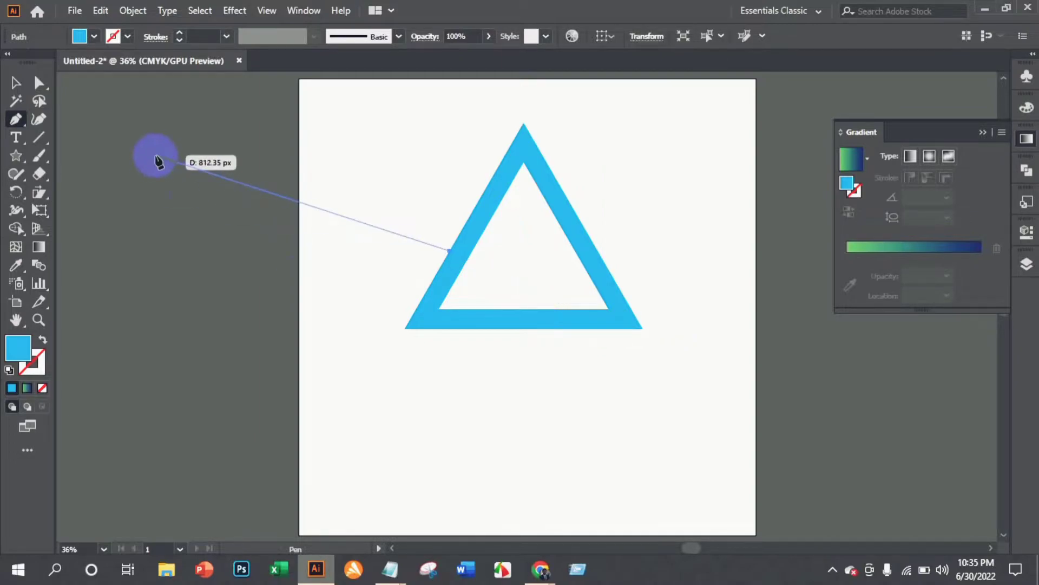
ctrl+click(153, 181)
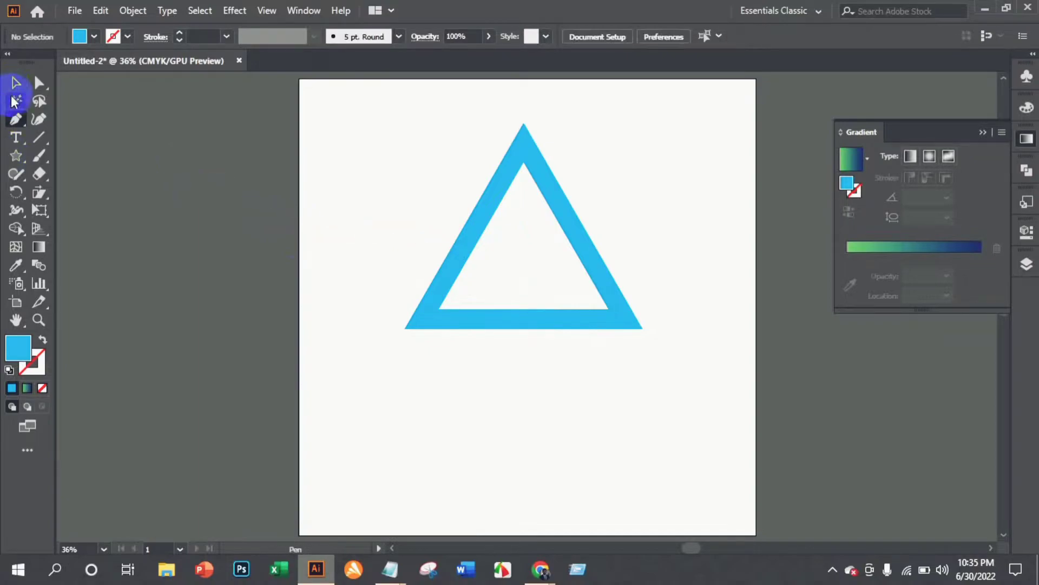
click(39, 142)
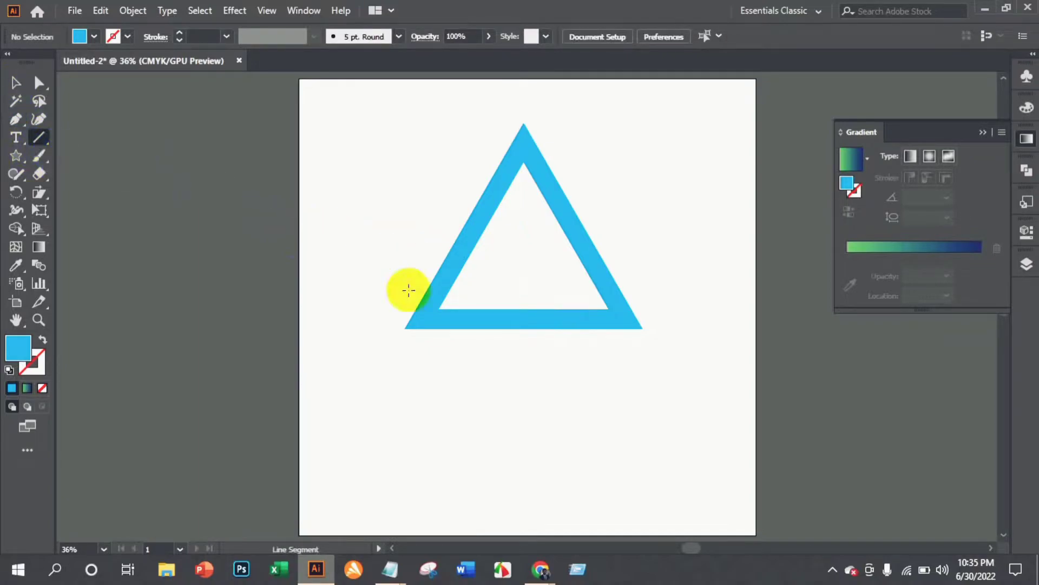
Draw a closed four-sided shape with the Pen tool over the triangle's base, extending its inner side edges down below it.
click(16, 119)
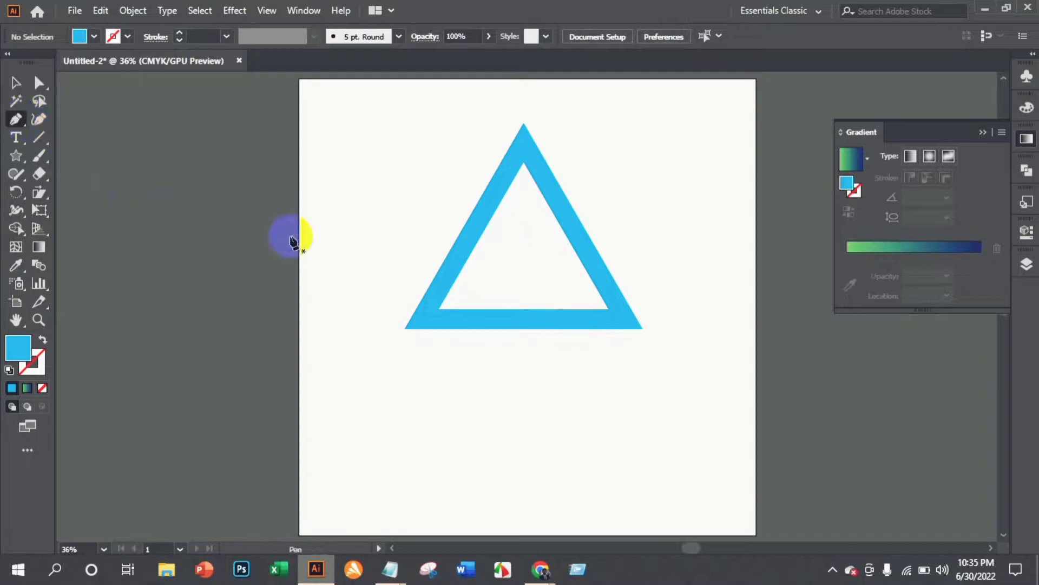
scroll(451, 301, up, 1)
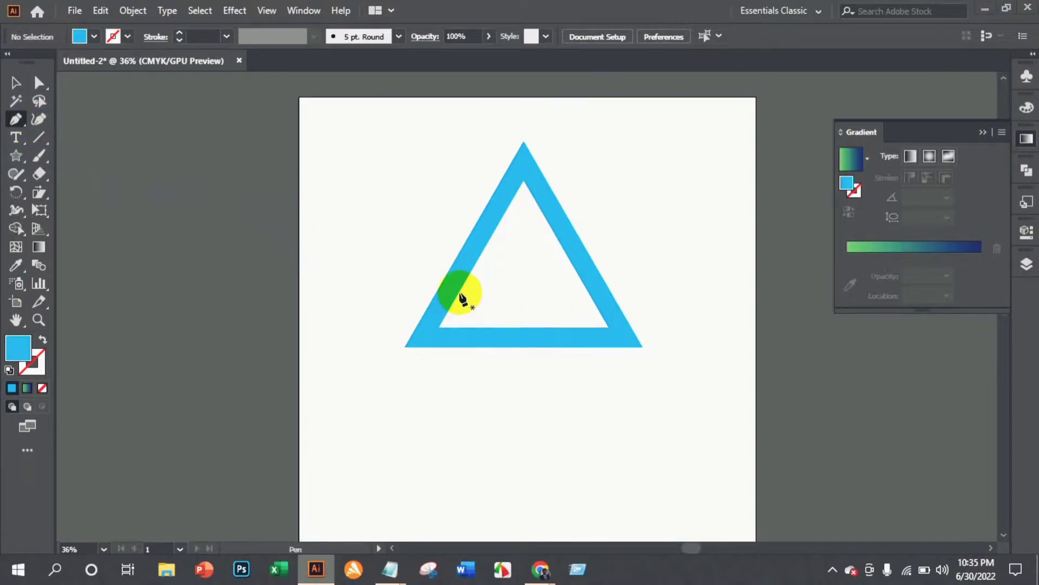
key(super)
key(super)
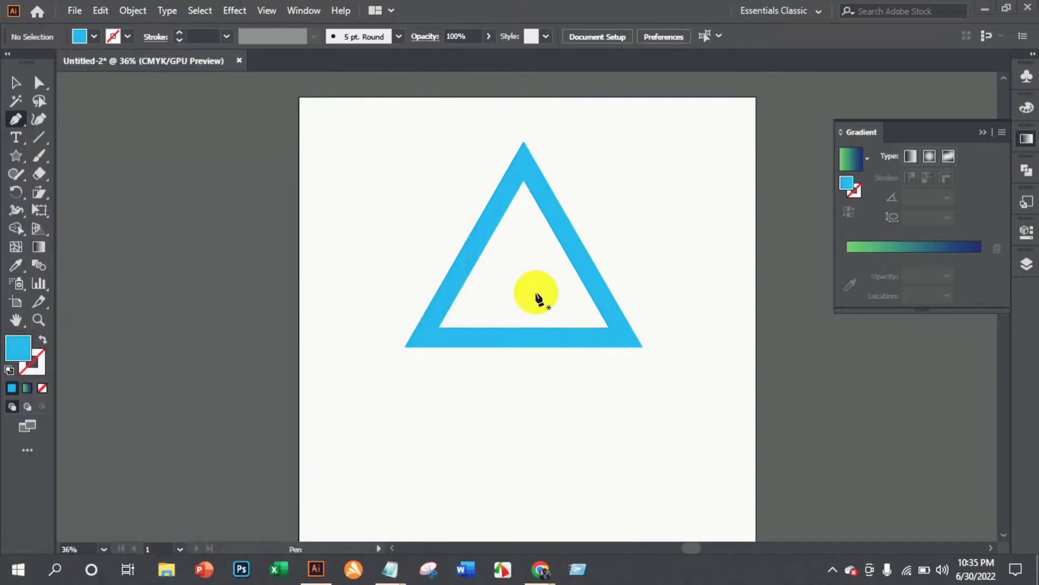
click(465, 282)
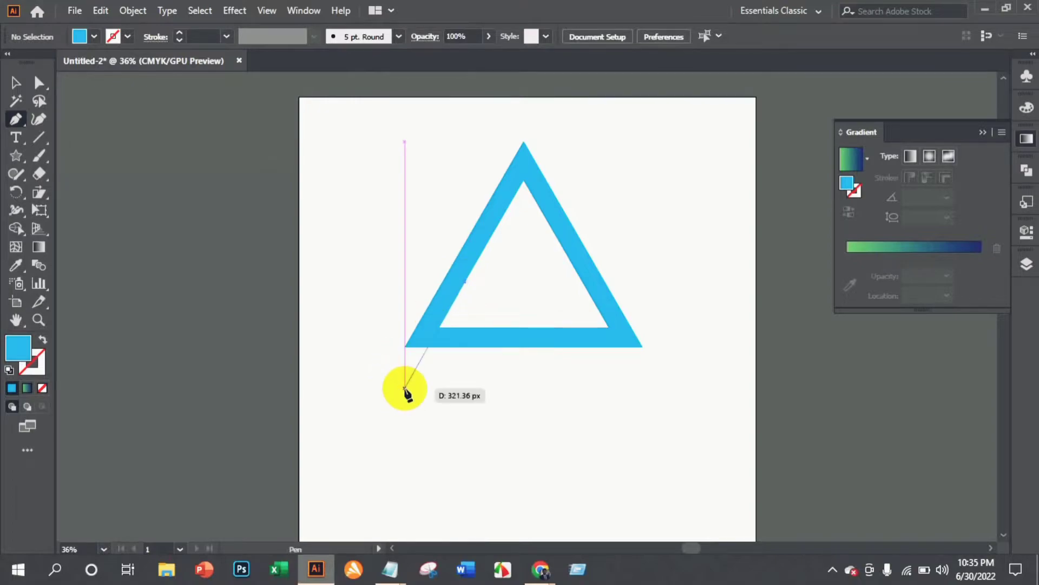
click(405, 385)
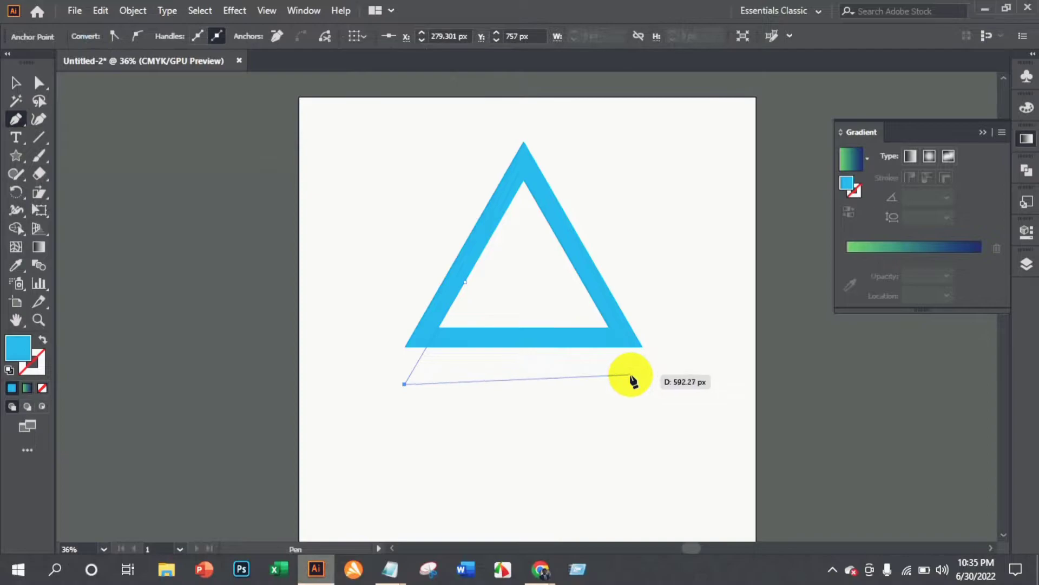
click(635, 376)
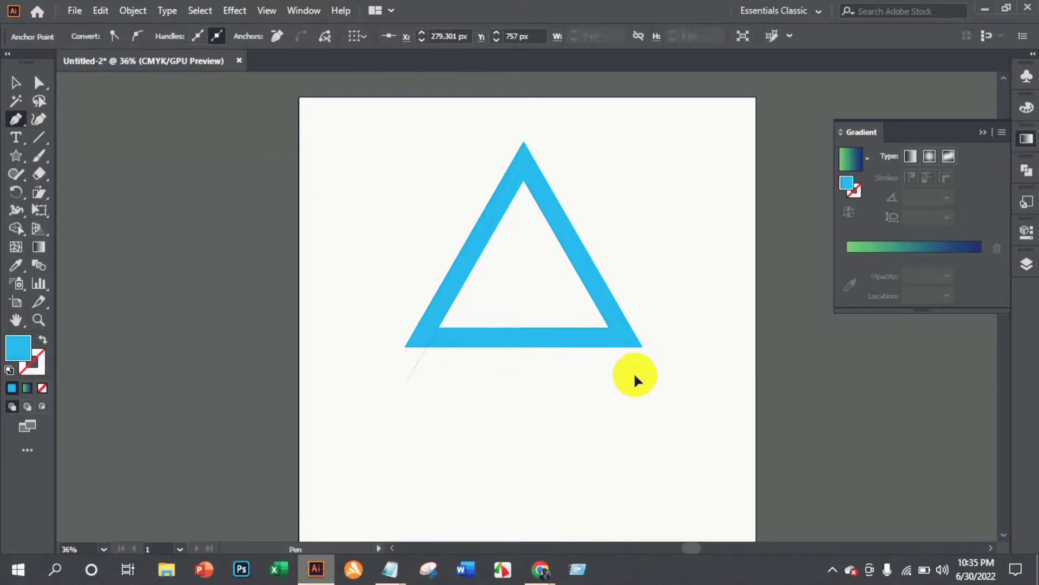
click(599, 311)
click(466, 282)
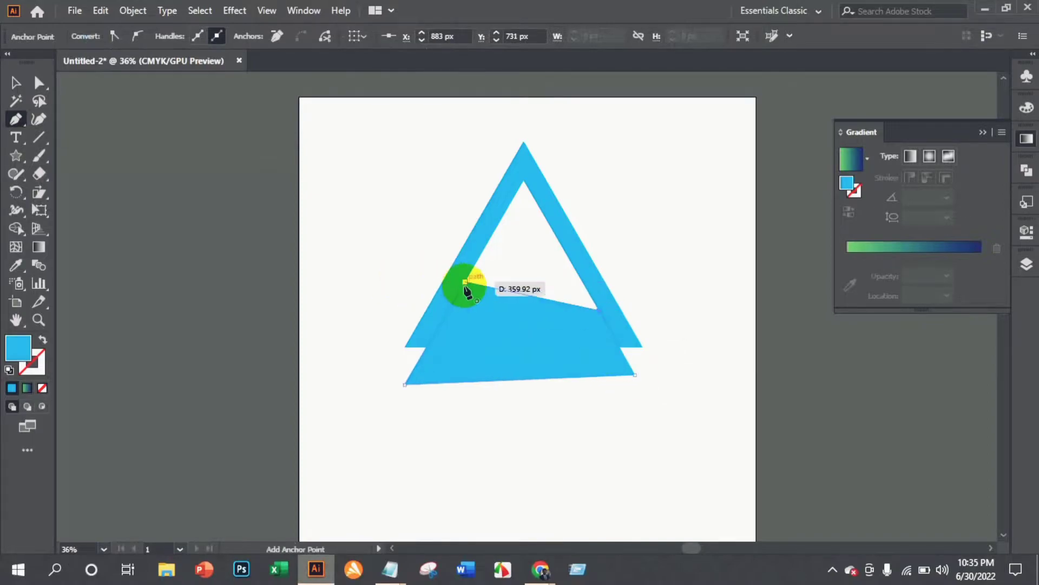
click(16, 83)
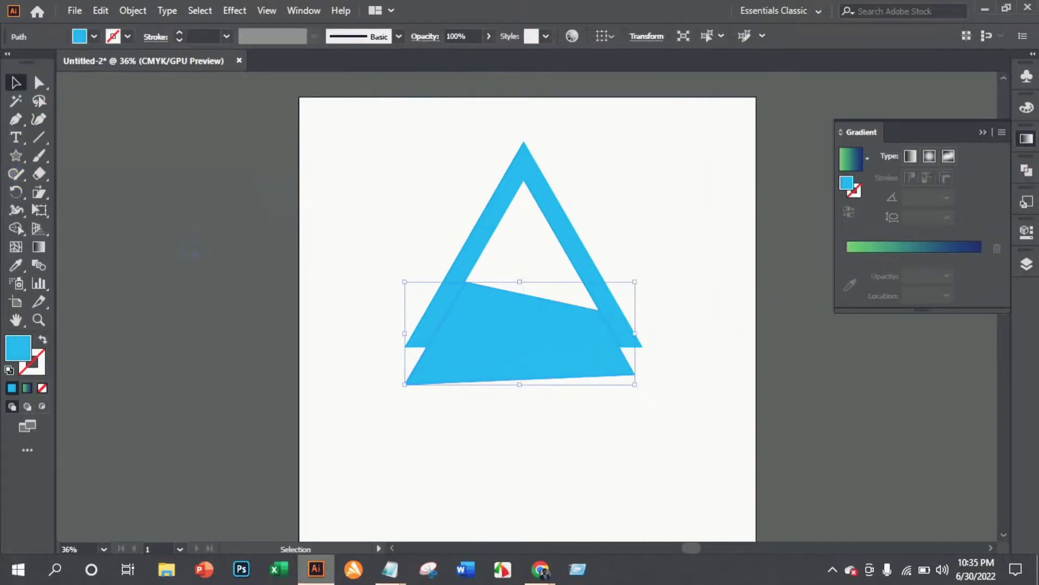
Subtract the four-sided shape from the triangle with Pathfinder Minus Front, leaving an open inverted V.
click(1027, 170)
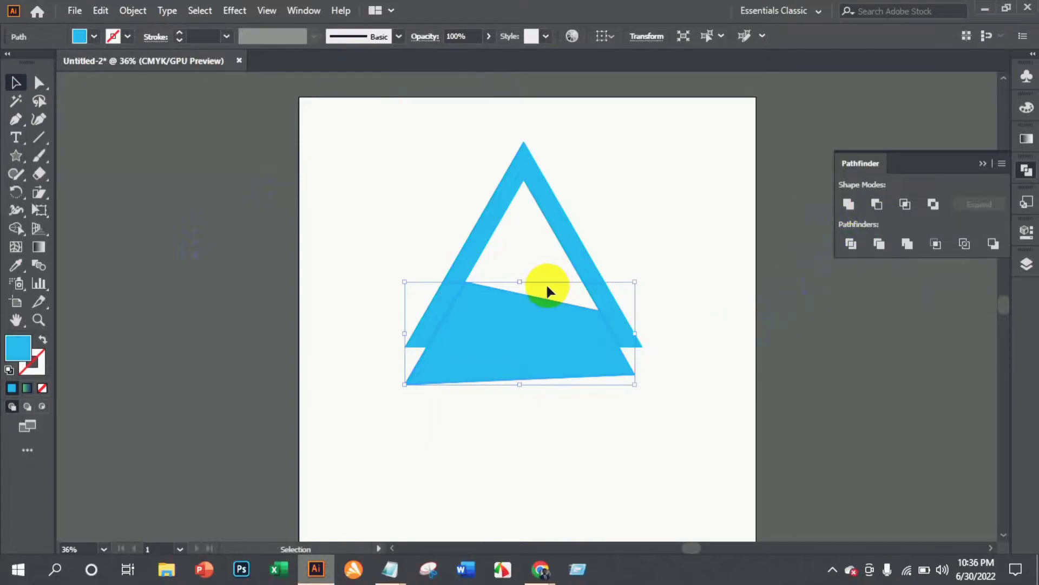
key(a)
key(v)
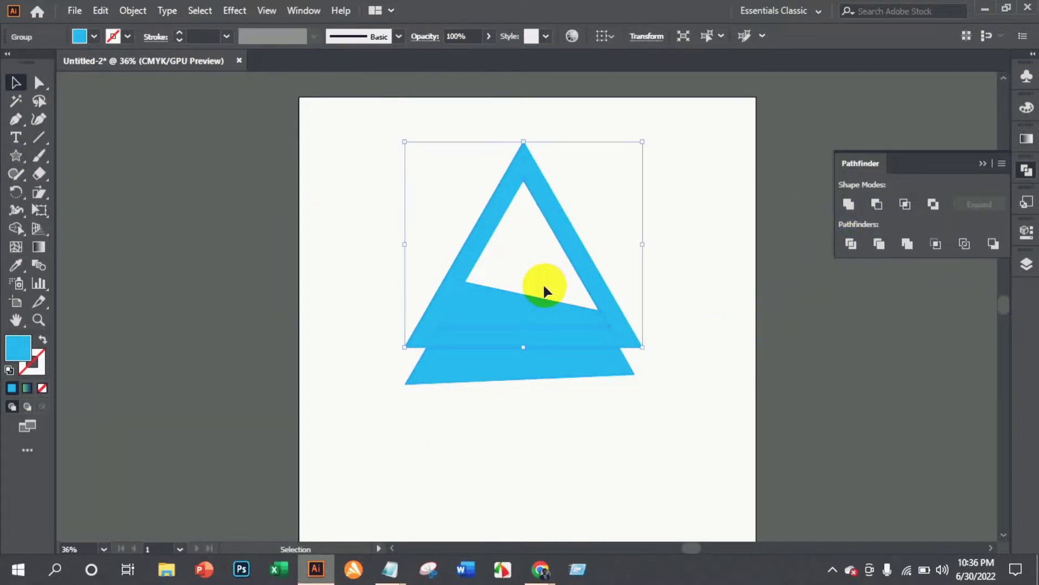
click(907, 244)
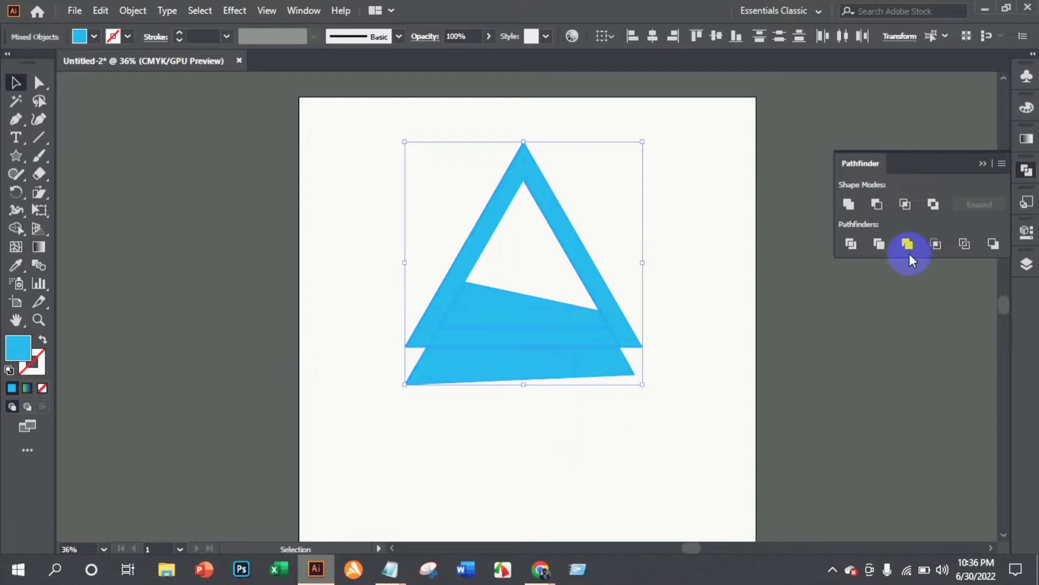
click(885, 204)
click(734, 244)
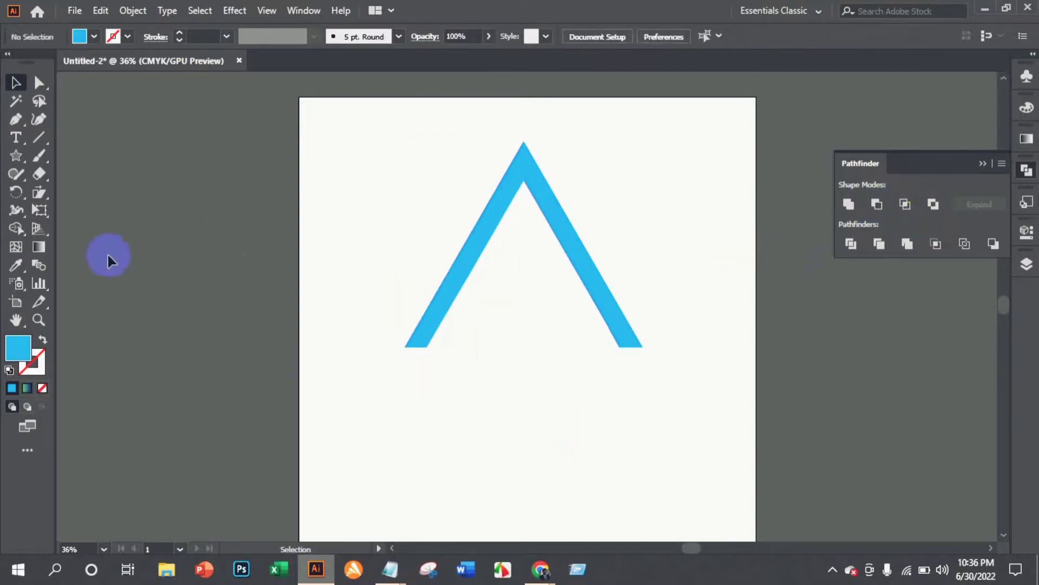
Draw the lower edge of a swoosh crossbar with the Pen tool, curving from the left leg's outer edge to the right leg's bottom corner.
click(16, 119)
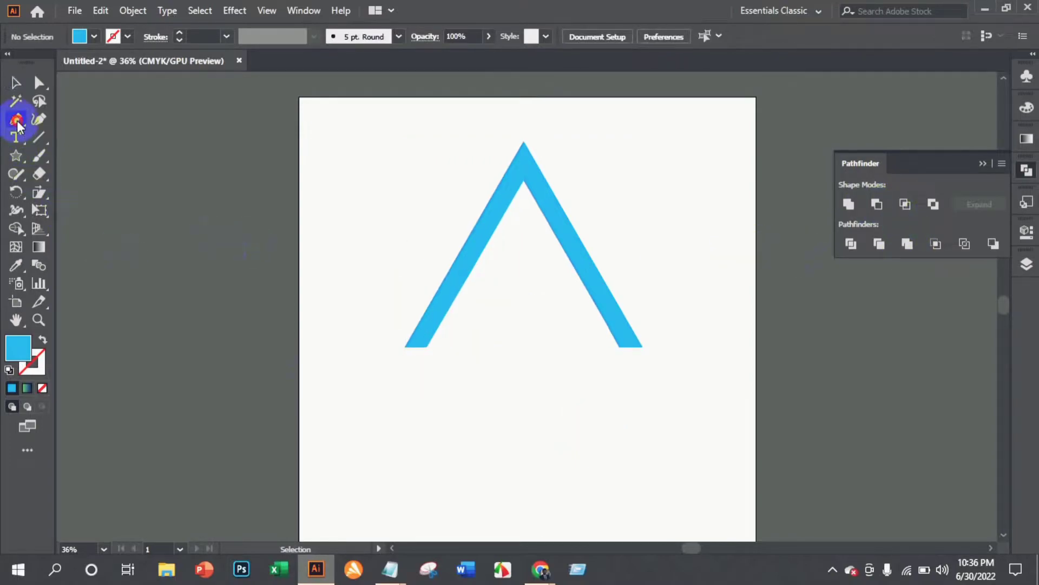
click(445, 280)
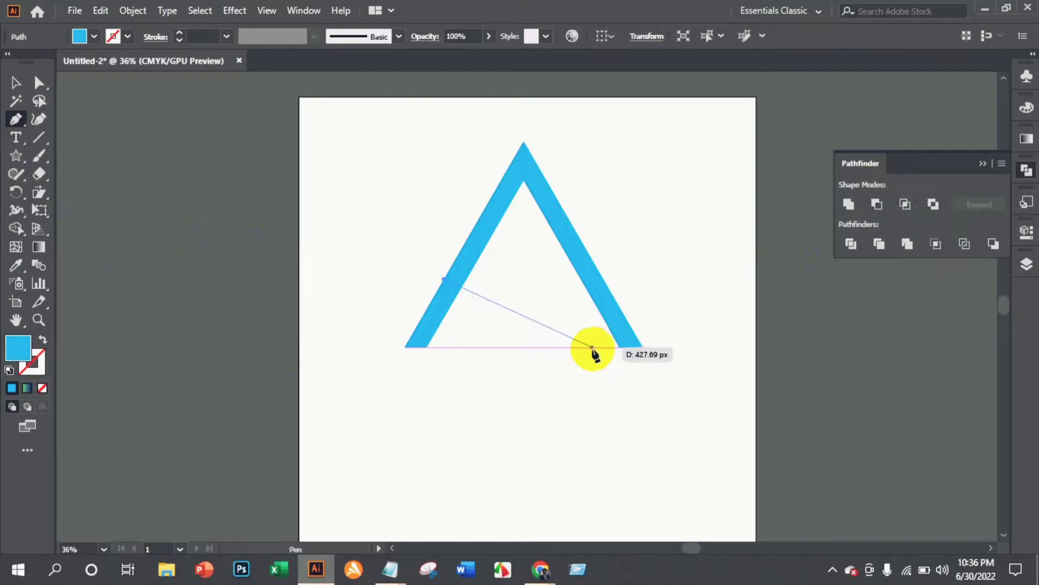
drag(592, 348, 682, 412)
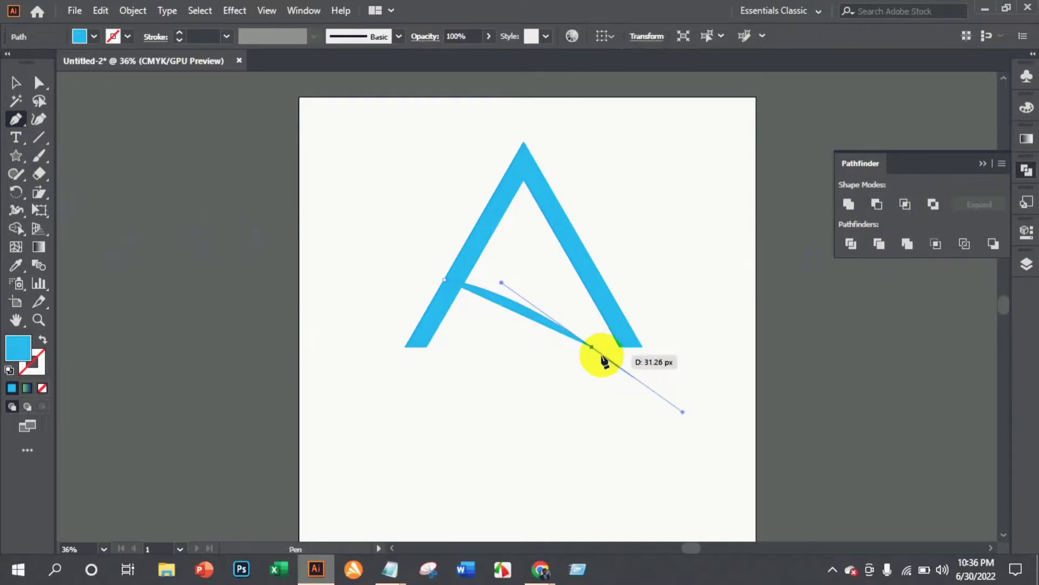
click(592, 348)
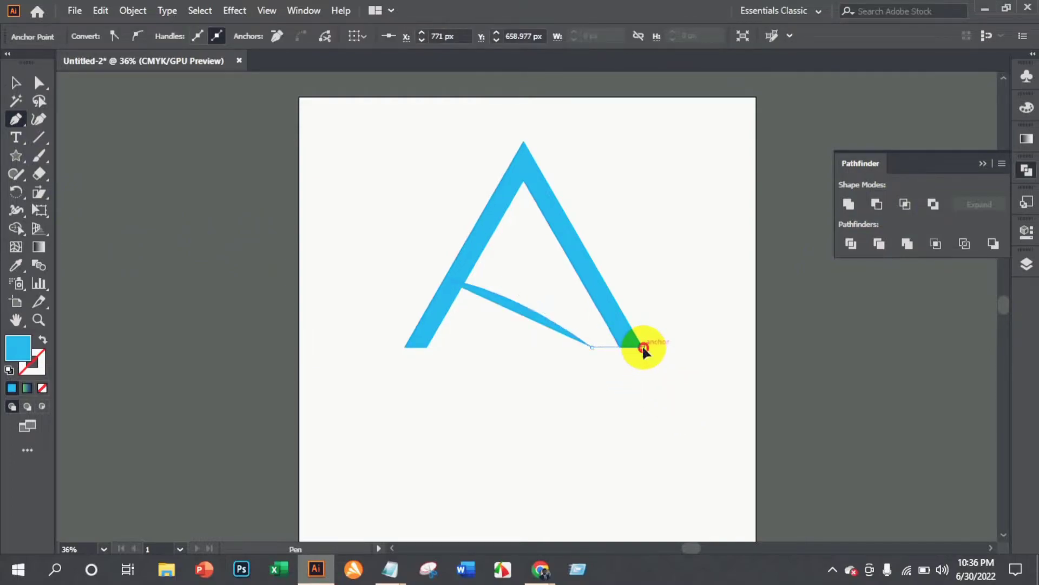
drag(643, 347, 675, 334)
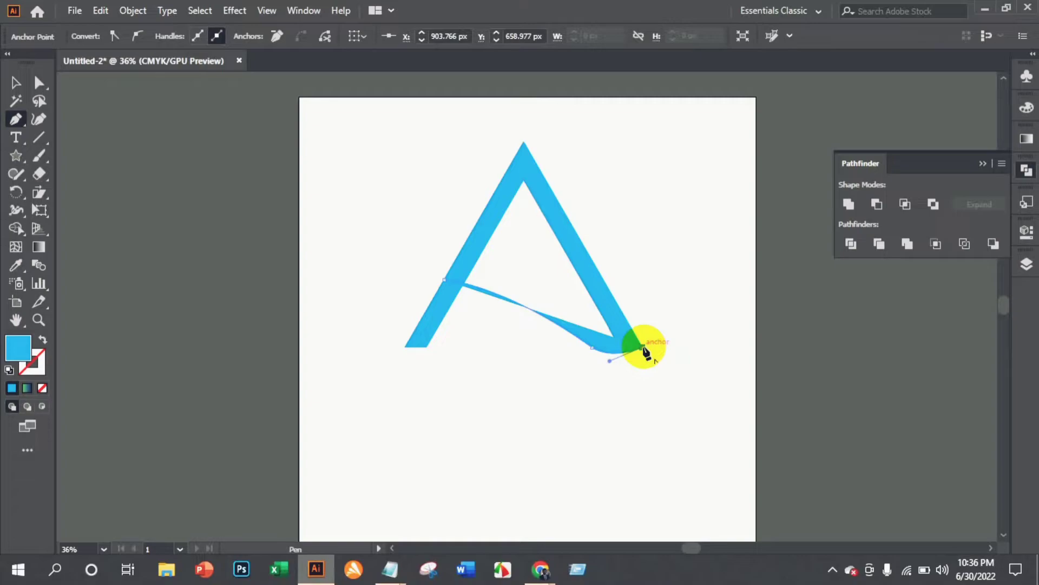
Close the swoosh path with a gently arched upper curve back to its starting point on the left leg.
drag(644, 351, 386, 334)
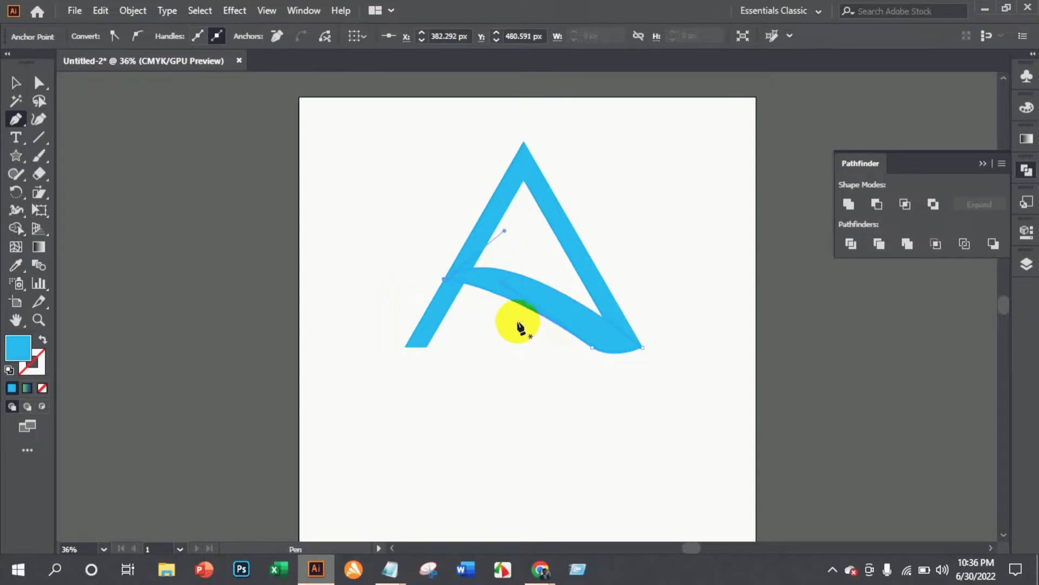
key(ctrl+z)
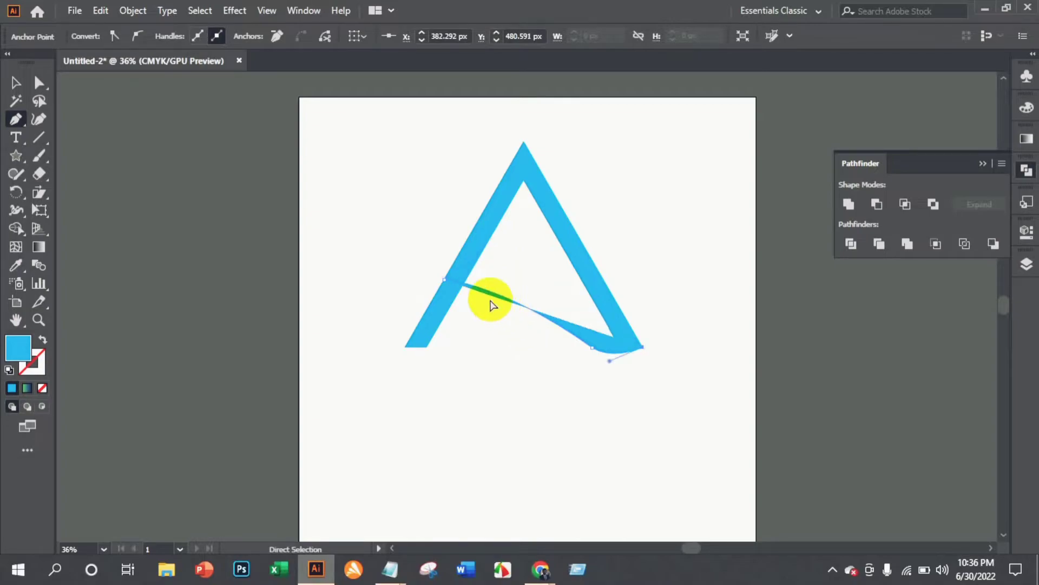
click(443, 280)
drag(443, 280, 365, 309)
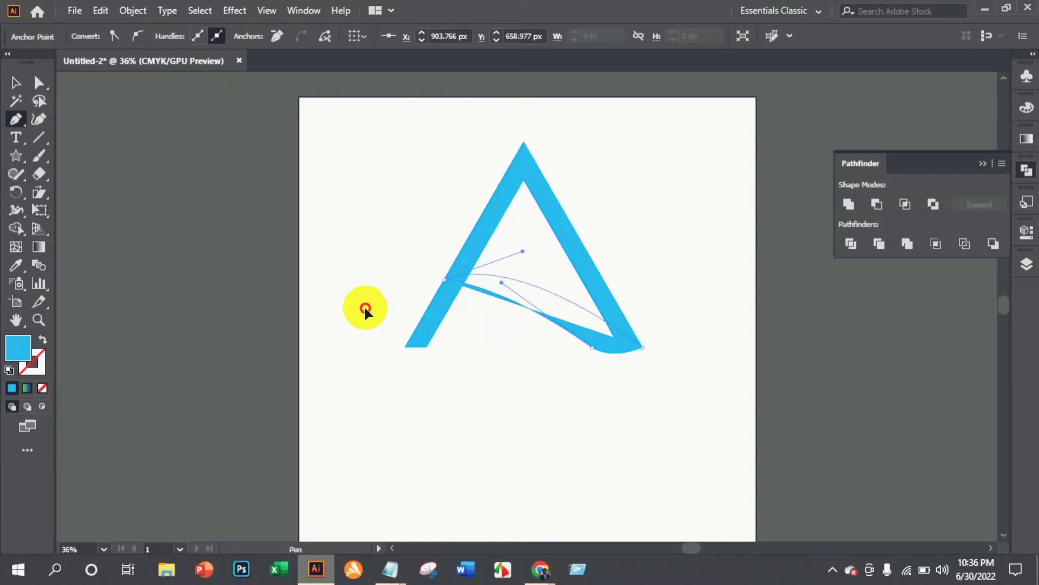
drag(365, 309, 365, 302)
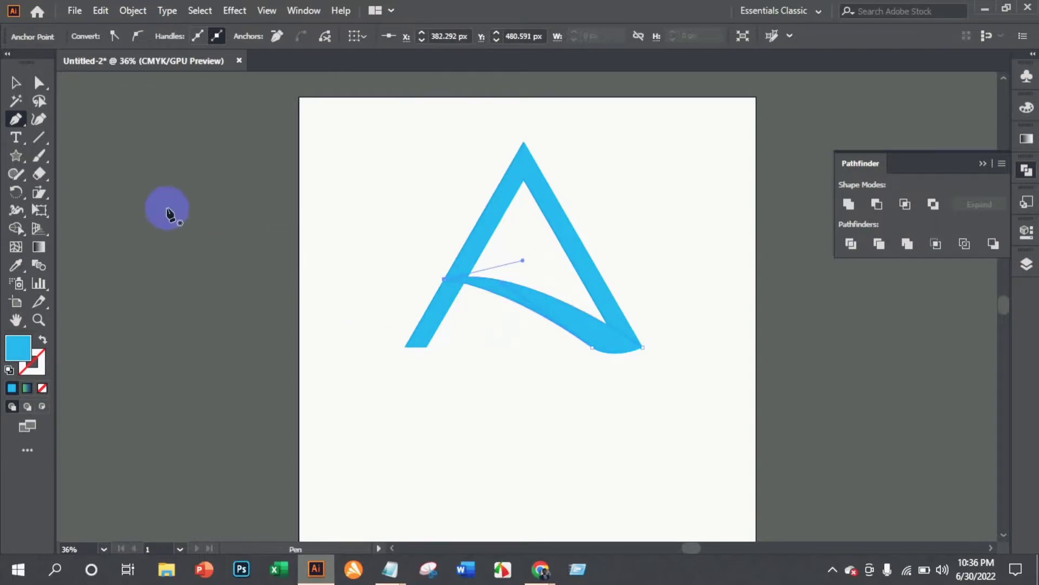
click(18, 83)
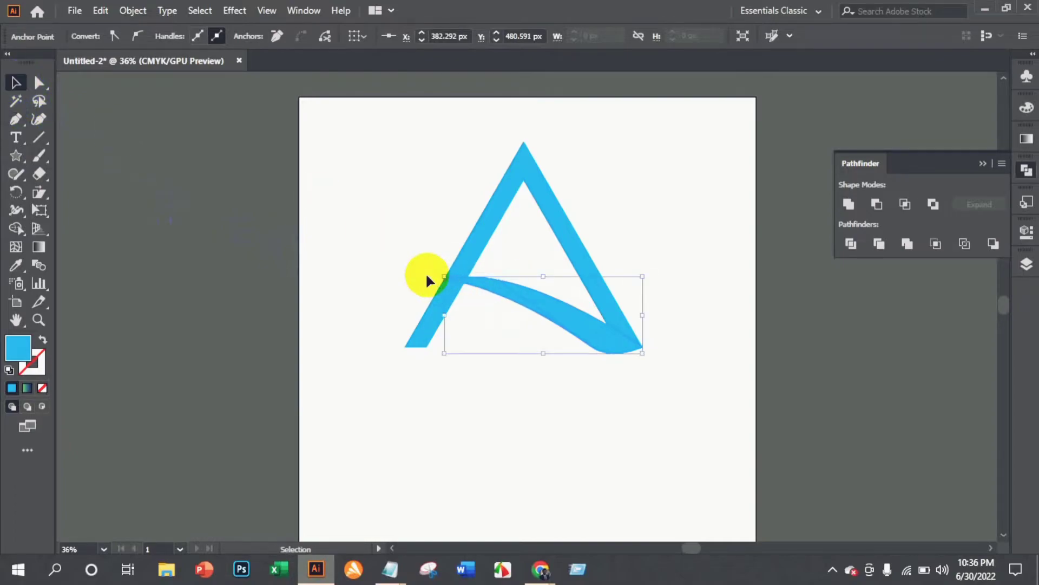
Fill the swoosh crossbar with red to set it apart from the blue inverted V.
click(388, 256)
scroll(377, 248, up, 3)
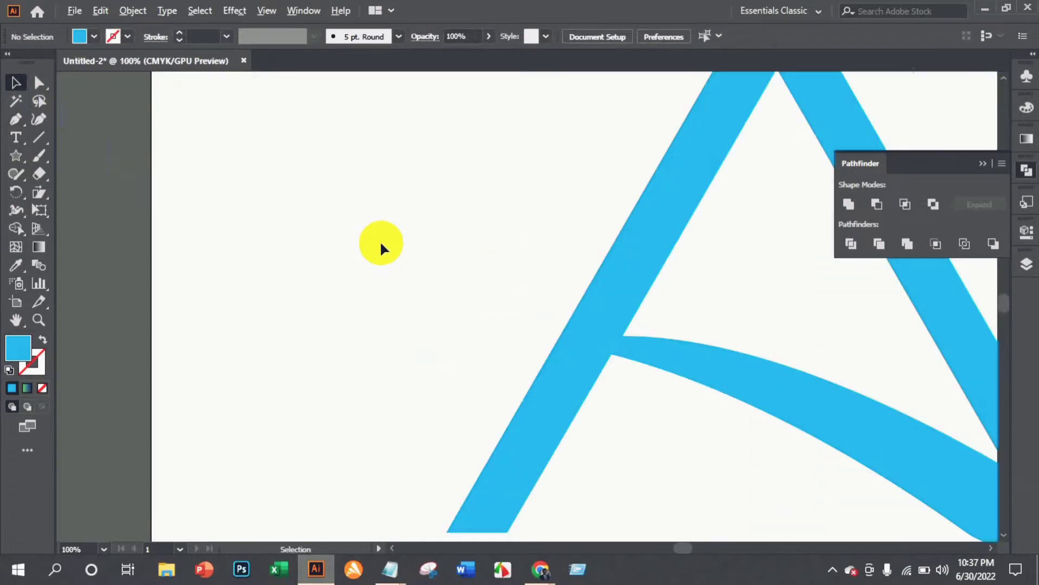
drag(593, 351, 645, 352)
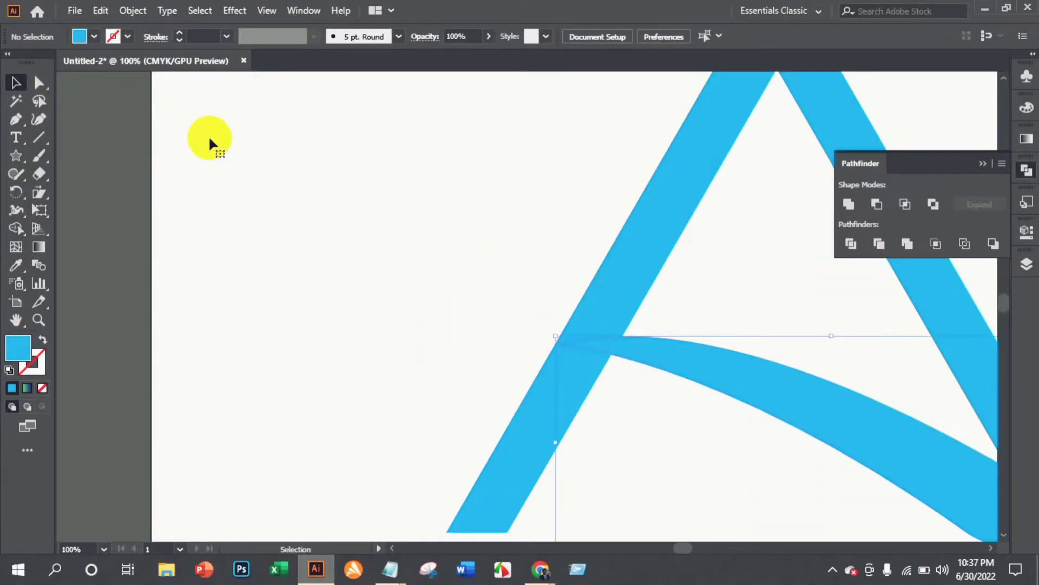
click(93, 36)
click(56, 61)
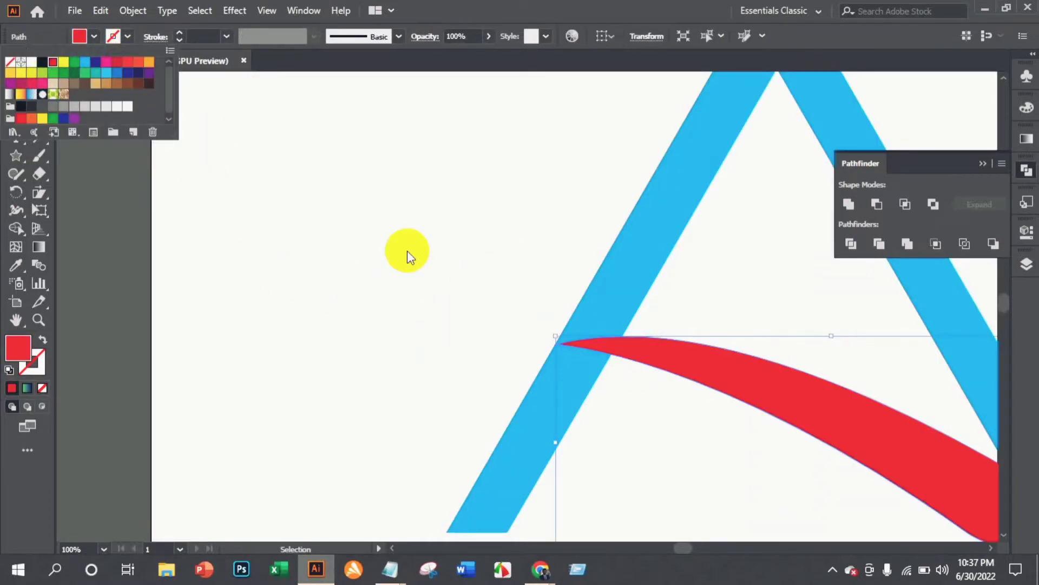
Scale the swoosh slightly to about 521 by 202 px, aligning its pointed tip with the left leg's outer edge.
drag(561, 336, 572, 362)
scroll(571, 348, down, 2)
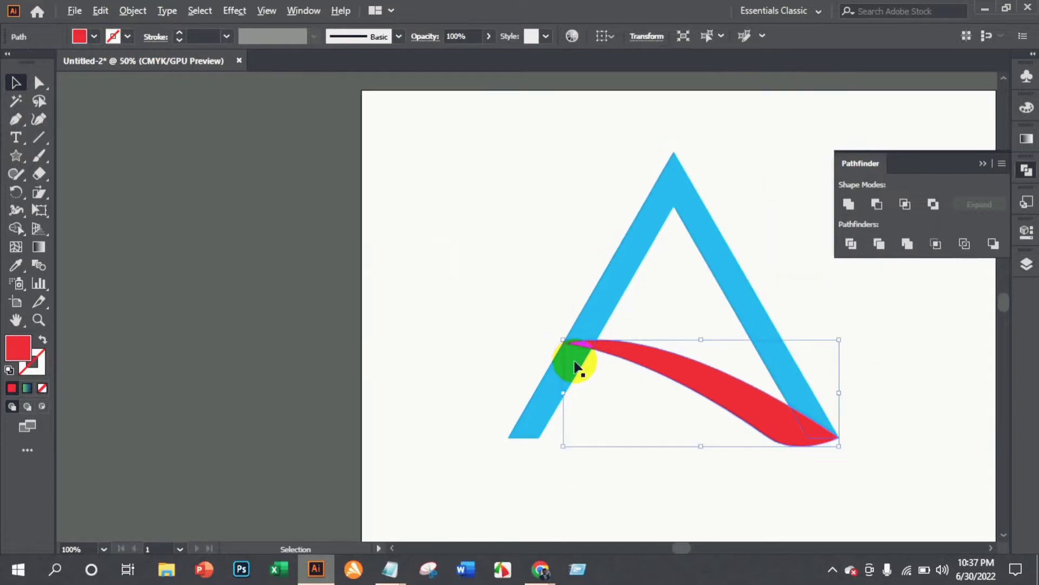
scroll(576, 367, up, 2)
scroll(563, 335, up, 5)
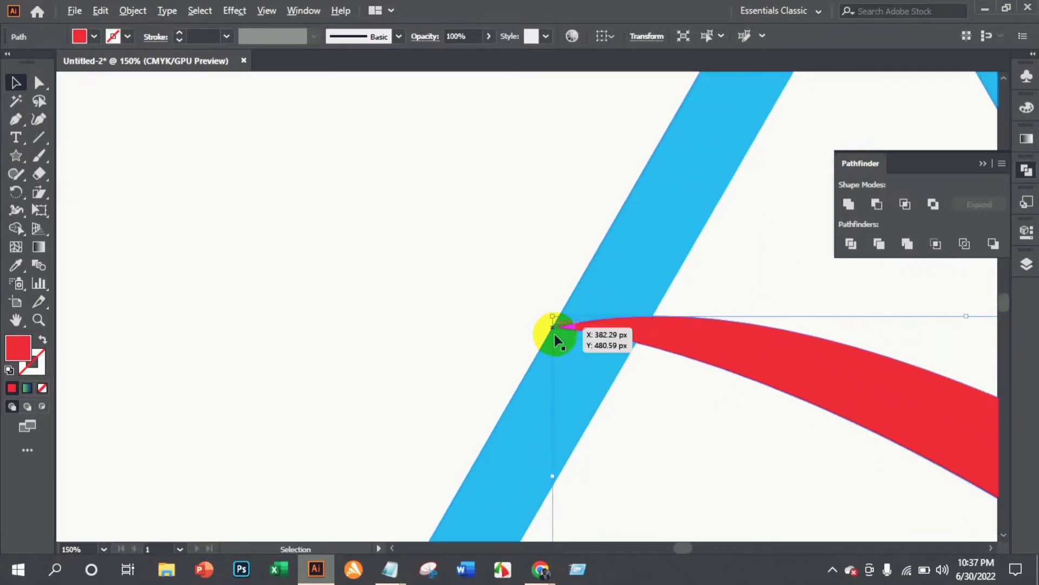
scroll(541, 288, up, 1)
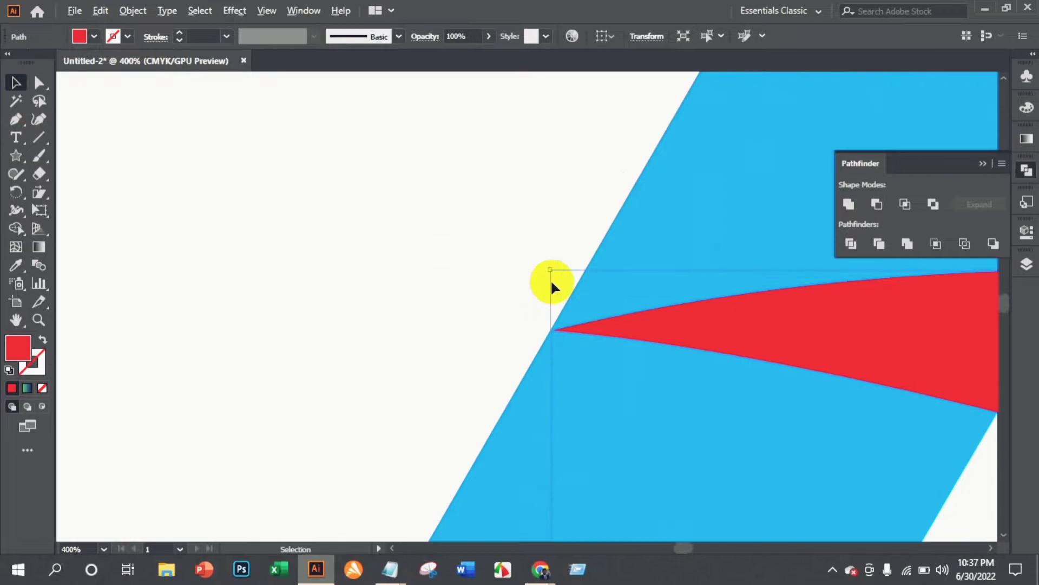
drag(555, 269, 554, 269)
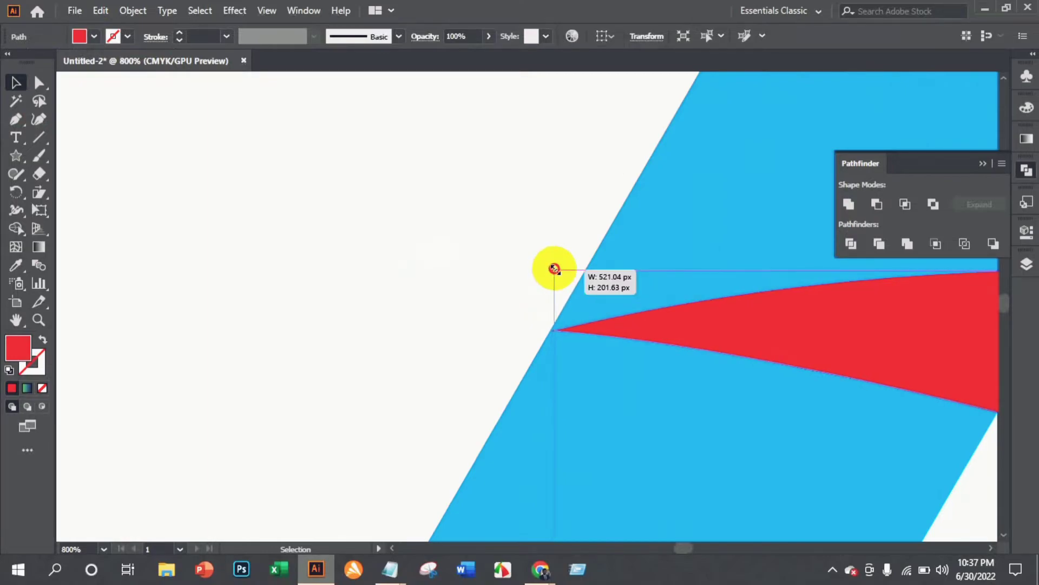
drag(554, 269, 619, 334)
Split the overlapping inverted V and swoosh with Pathfinder Divide and ungroup the resulting pieces.
scroll(546, 268, down, 2)
click(849, 245)
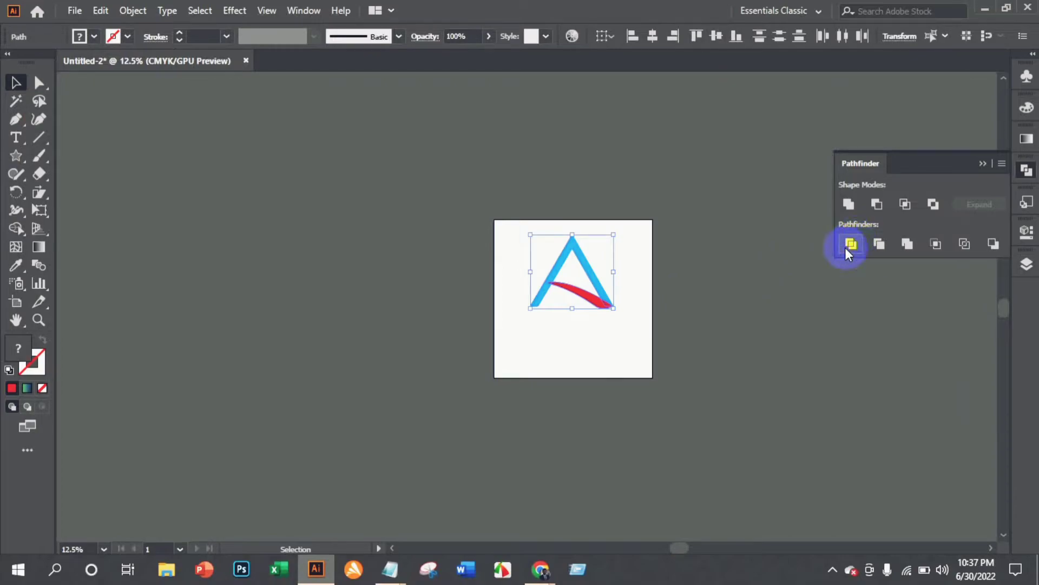
click(849, 245)
right_click(554, 273)
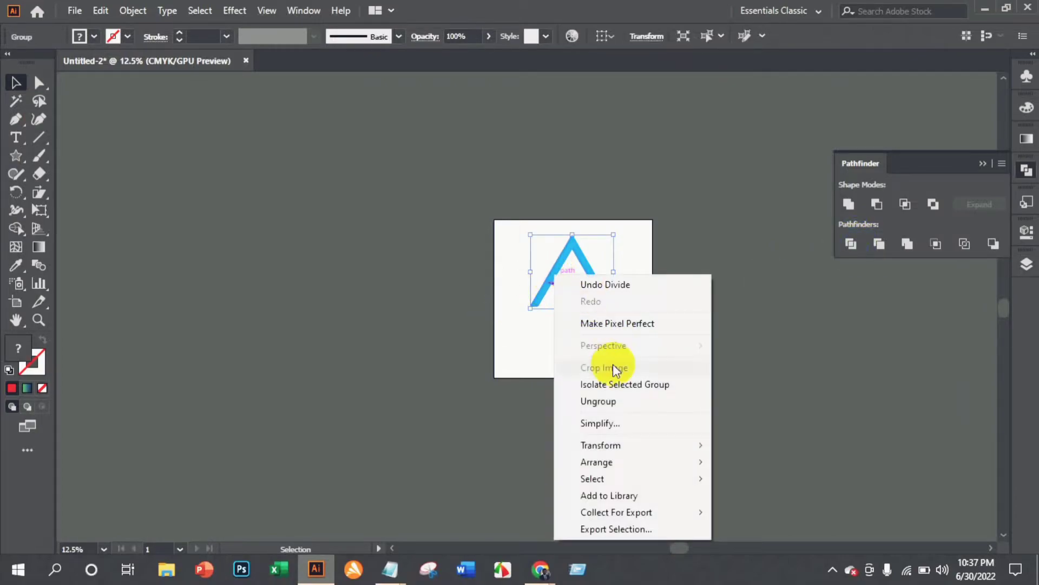
click(623, 384)
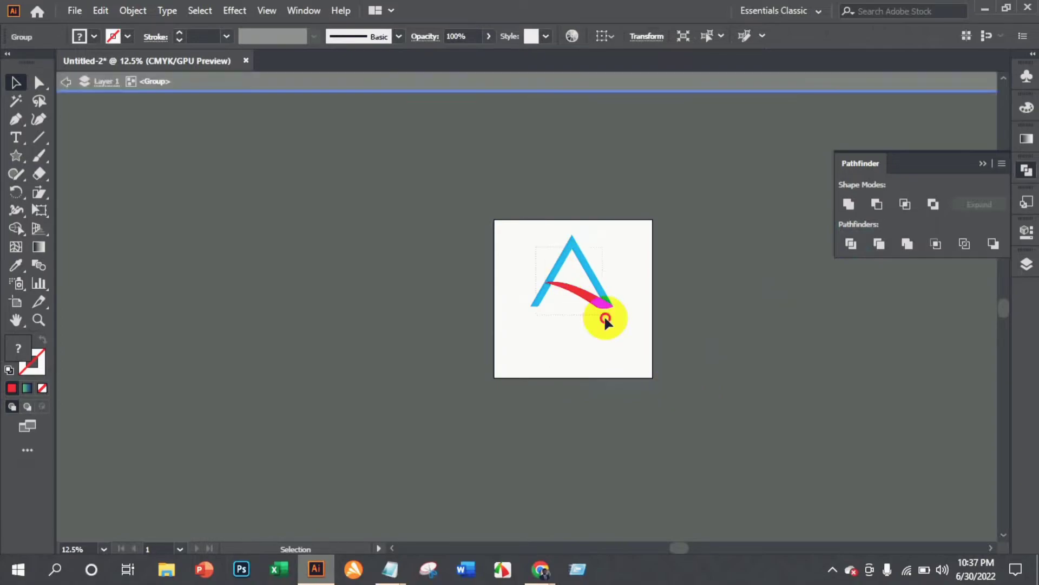
click(557, 275)
right_click(558, 266)
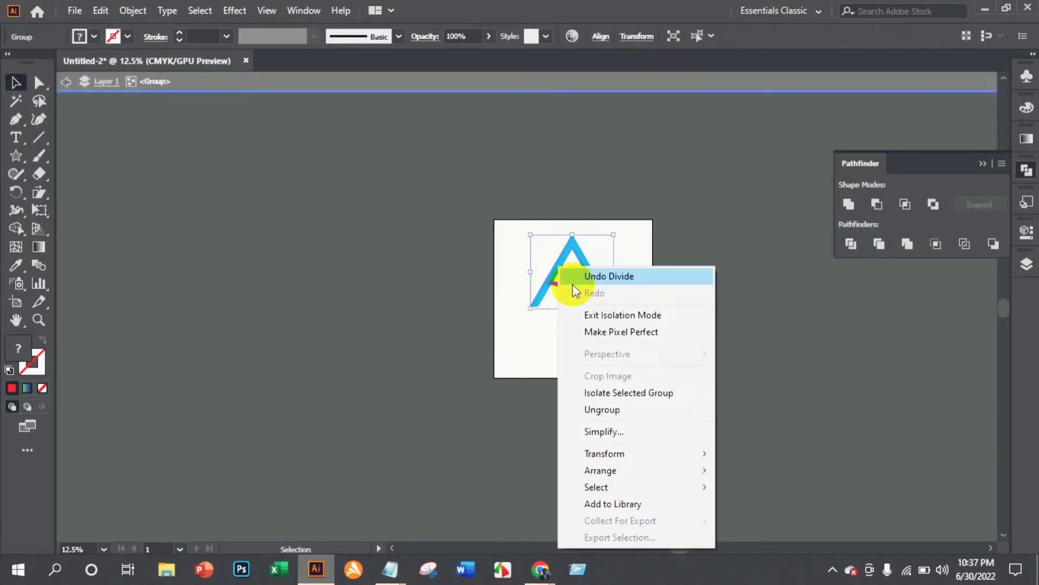
click(616, 409)
click(696, 381)
key(Escape)
Delete the piece of the left leg that extends below the swoosh.
scroll(537, 317, up, 4)
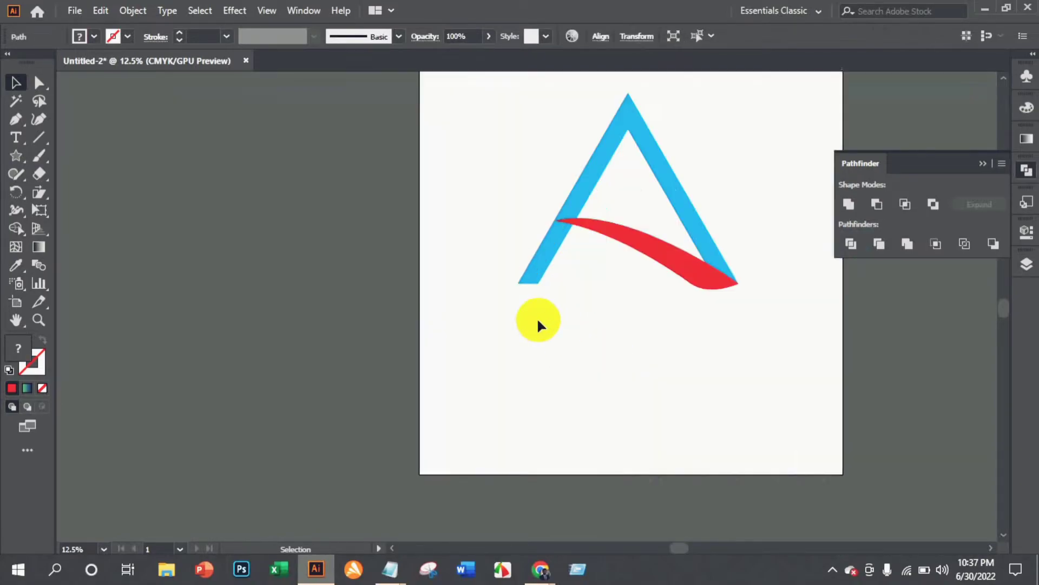
click(547, 248)
key(Delete)
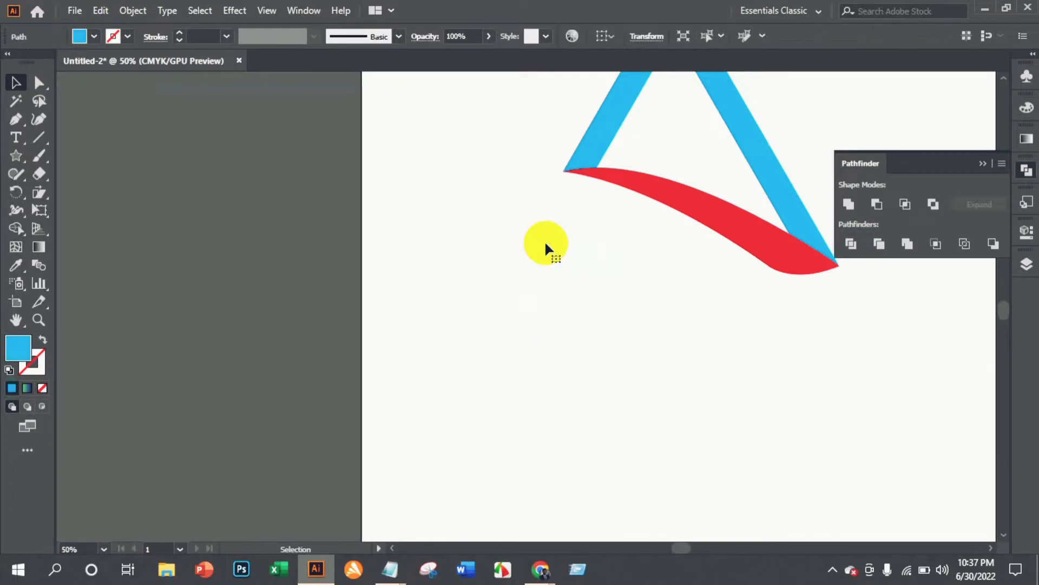
scroll(545, 248, down, 2)
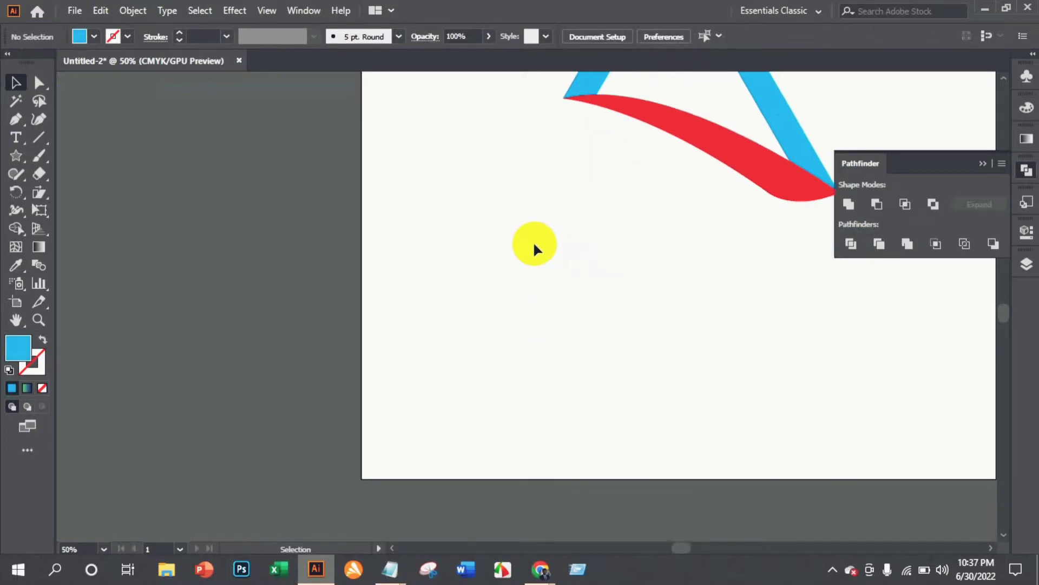
scroll(535, 246, down, 3)
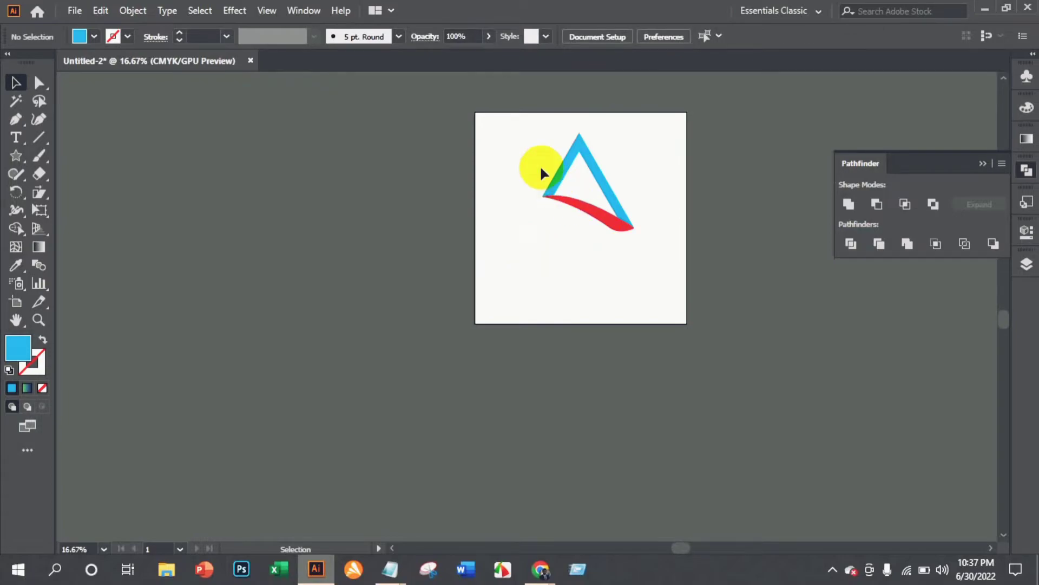
Try to unite all the remaining logo pieces with Pathfinder Unite.
drag(541, 164, 663, 258)
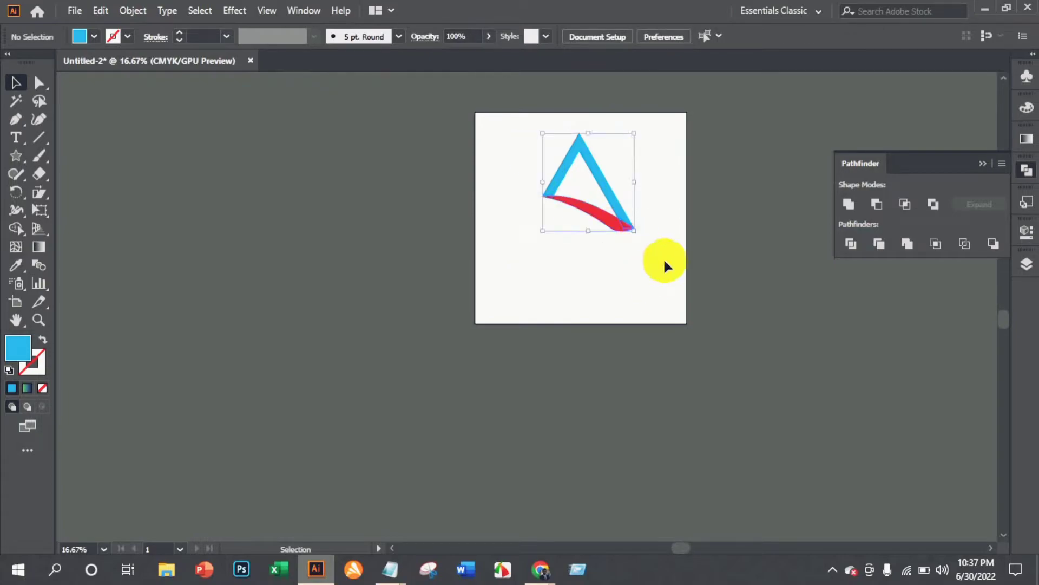
click(851, 204)
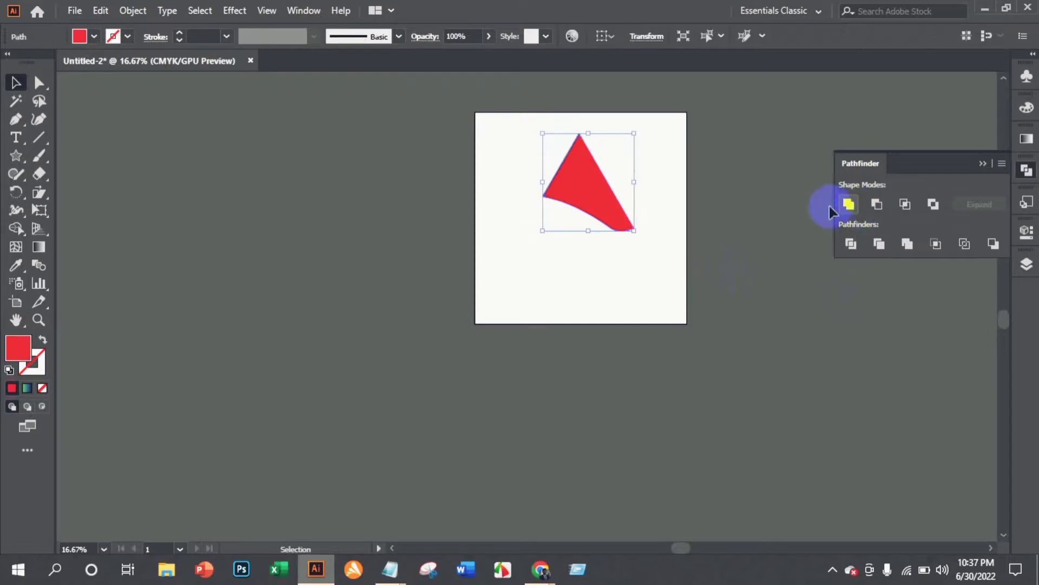
key(ctrl+z)
key(ctrl+z)
key(ctrl+z)
click(732, 221)
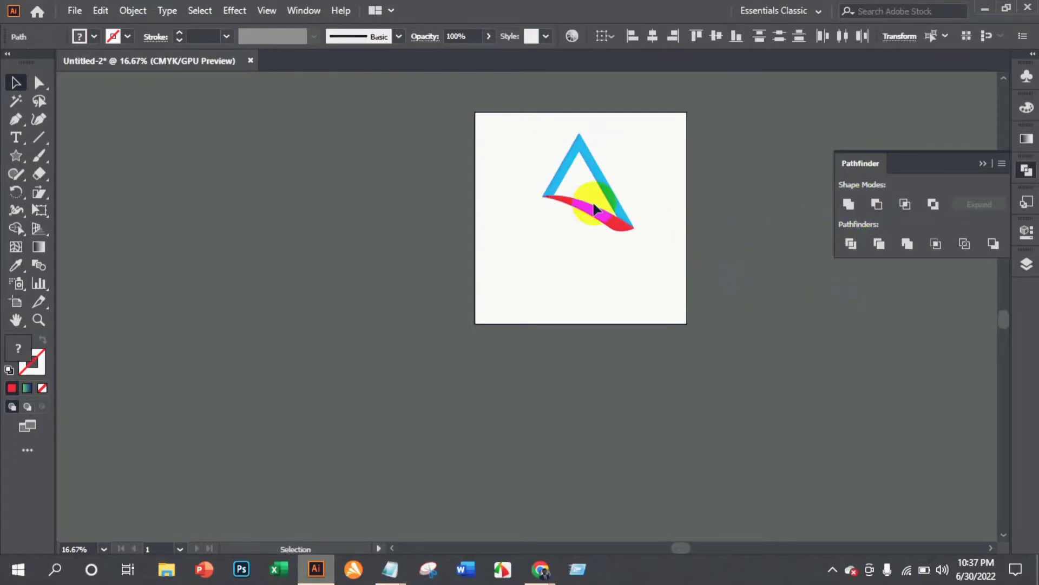
Examine how the logo is divided by selecting the blue outline and the red swoosh pieces.
click(598, 187)
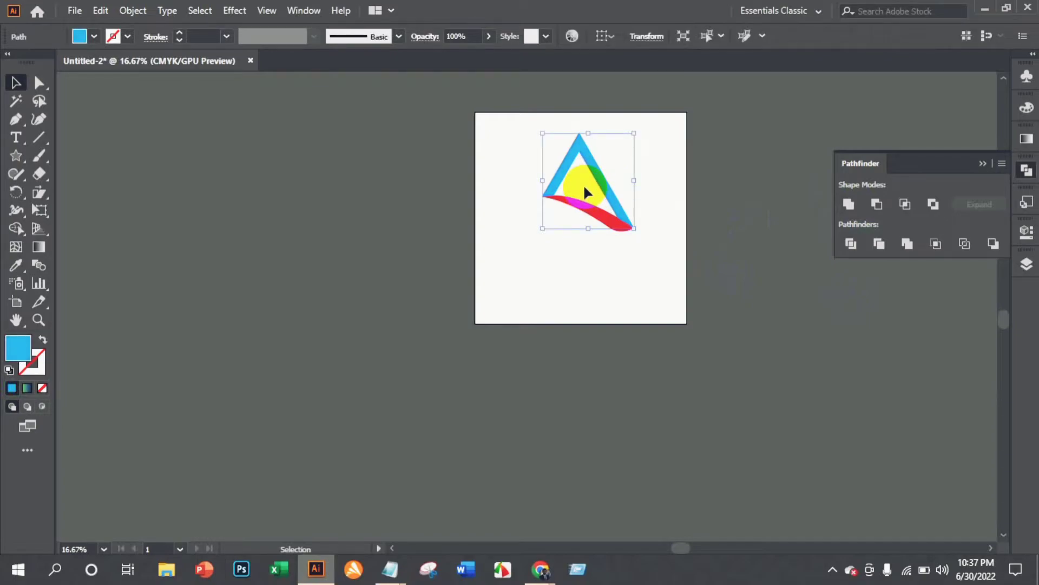
scroll(583, 184, up, 3)
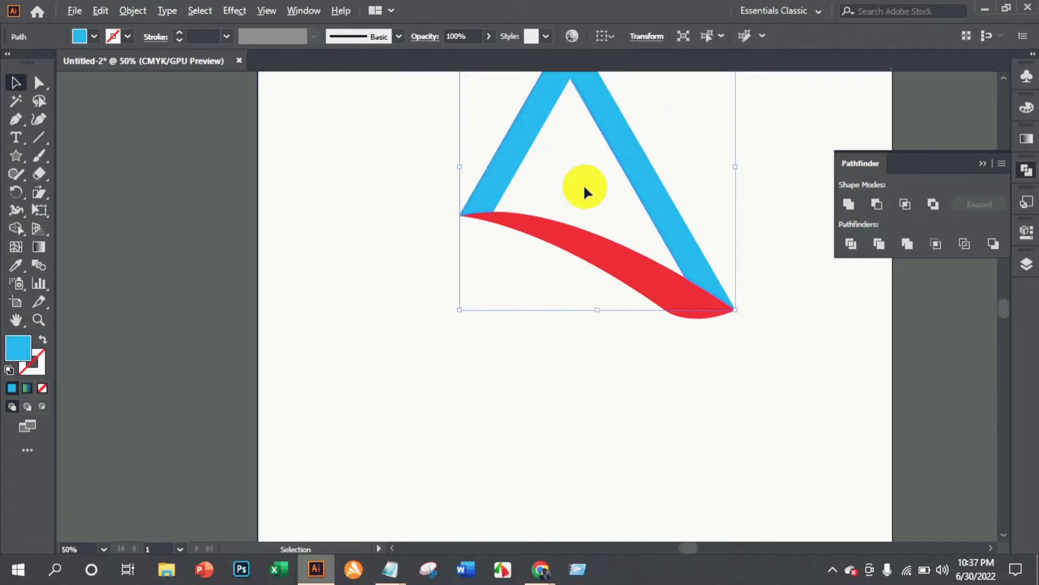
click(457, 195)
click(490, 216)
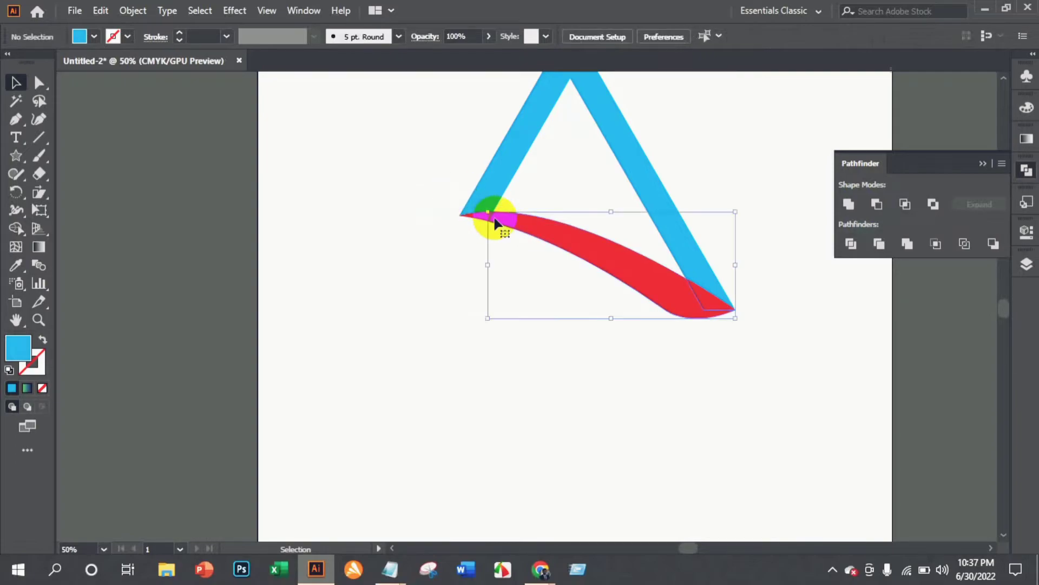
shift+click(509, 179)
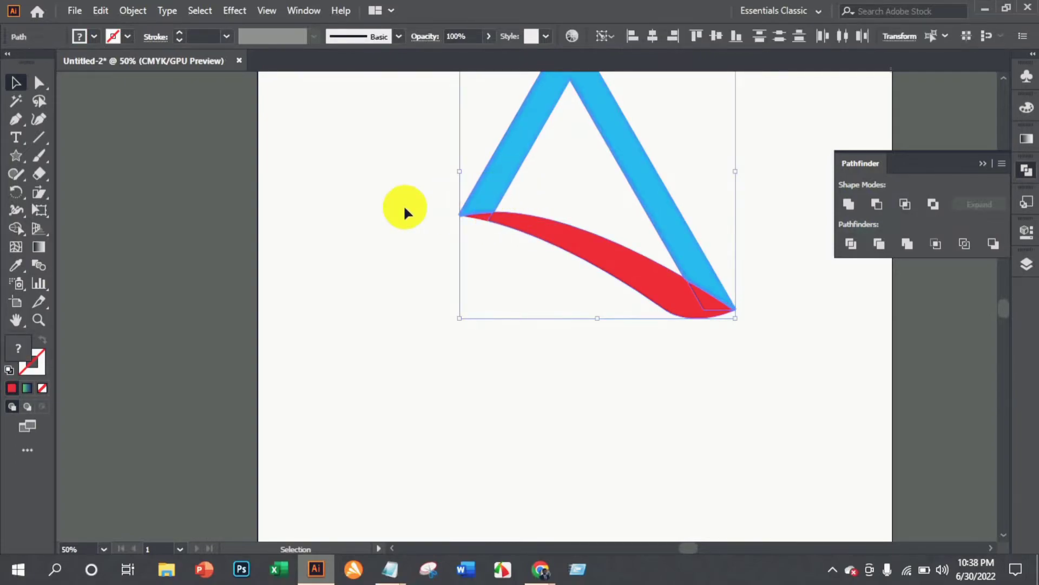
key(ctrl+h)
click(591, 175)
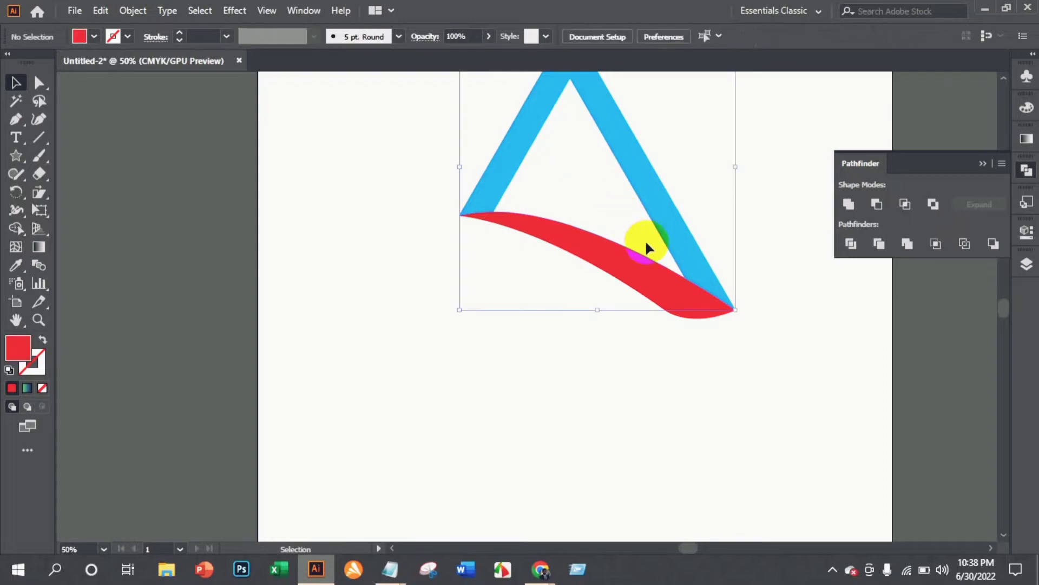
click(684, 245)
click(638, 255)
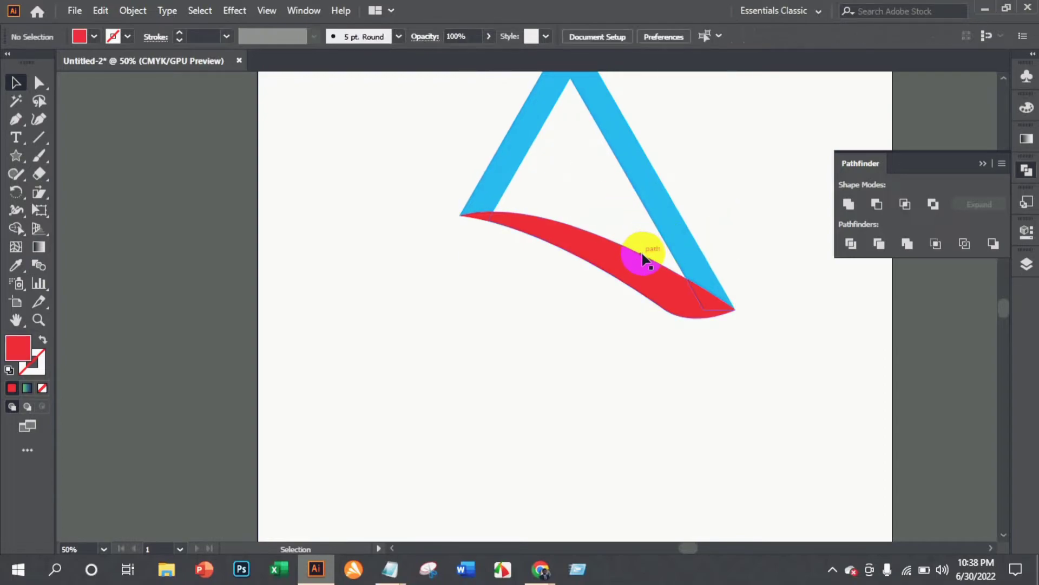
Try moving the red swoosh piece and the unfilled inner path away from the logo.
drag(633, 255, 616, 308)
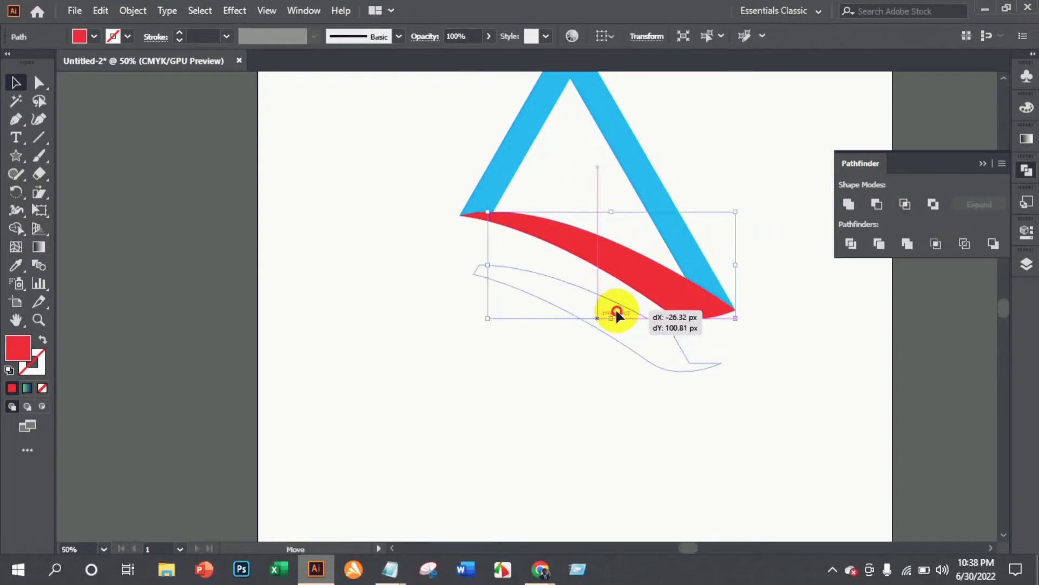
click(563, 252)
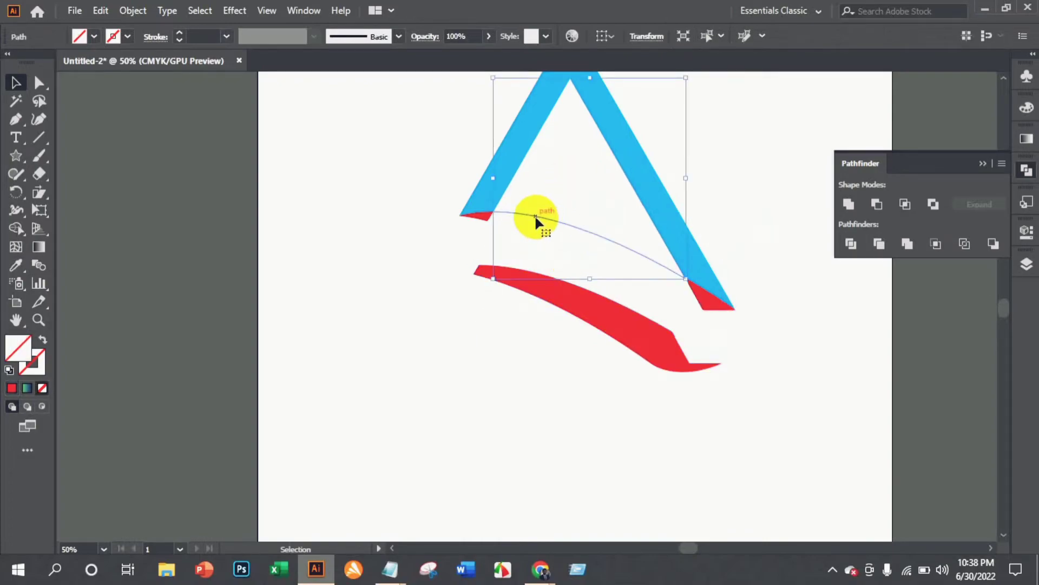
drag(534, 216, 766, 221)
drag(763, 222, 551, 320)
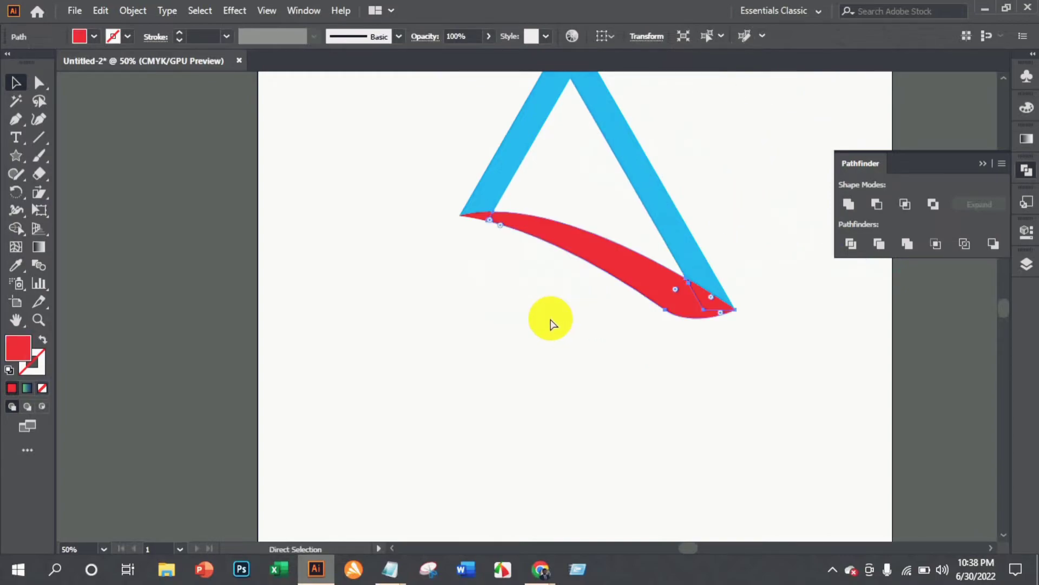
click(536, 323)
Move the unfilled path out of the triangle's inner opening and delete it.
click(489, 187)
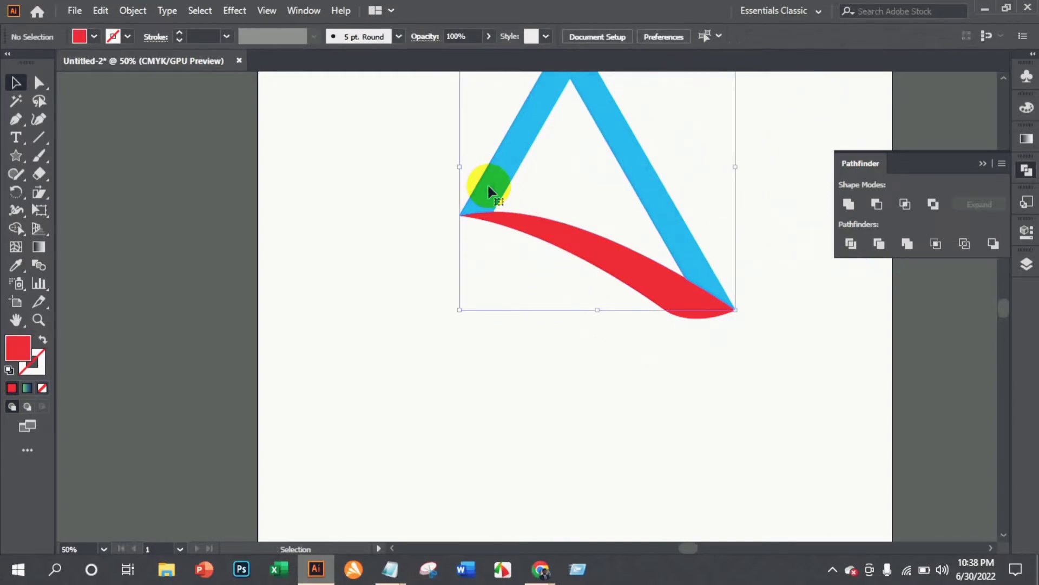
click(538, 184)
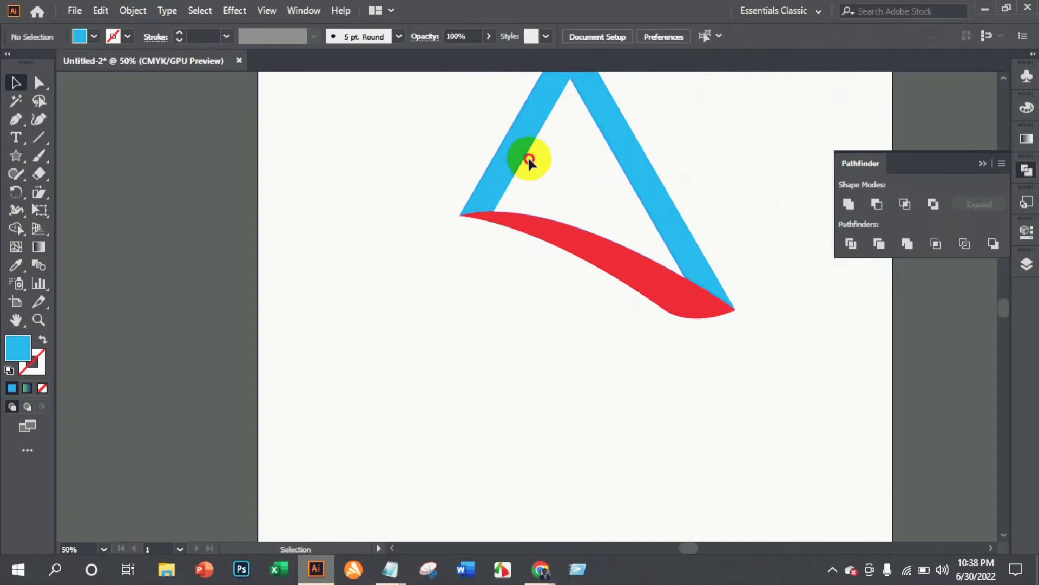
drag(529, 158, 714, 154)
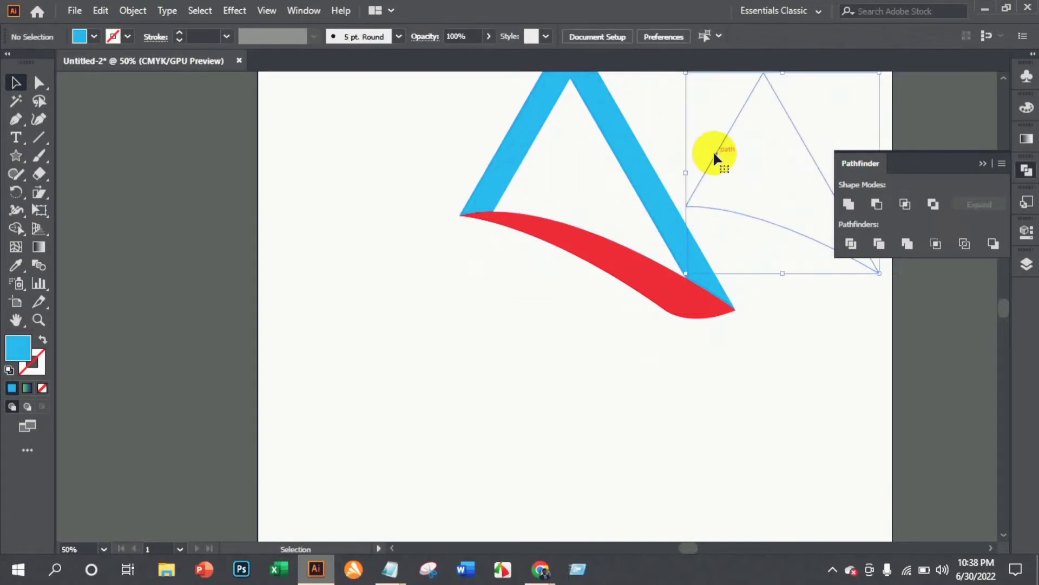
key(Delete)
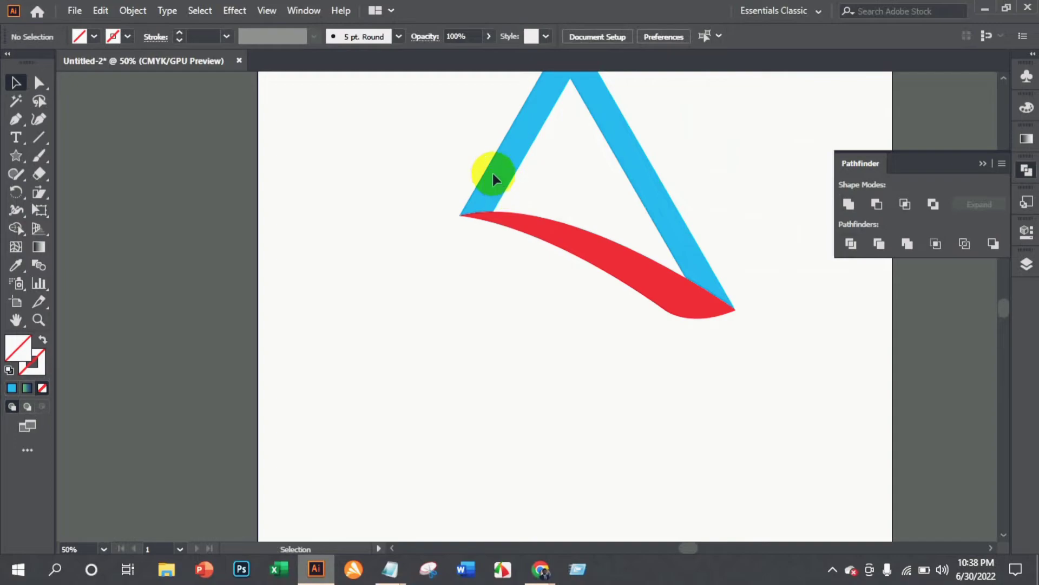
Unite the blue outline and the red swoosh pieces into one shape with Pathfinder Unite.
ctrl+click(492, 170)
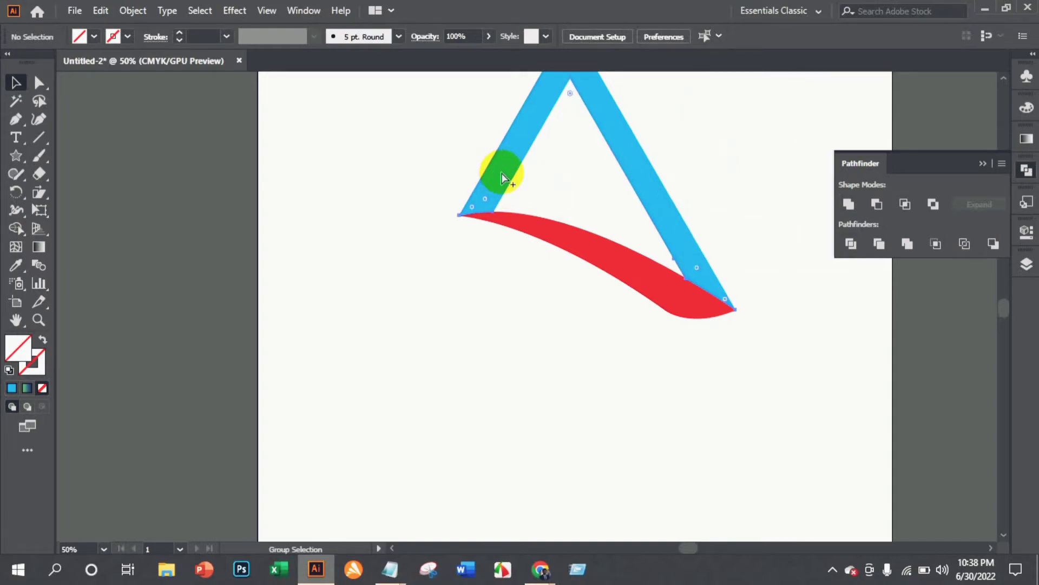
click(463, 352)
click(693, 325)
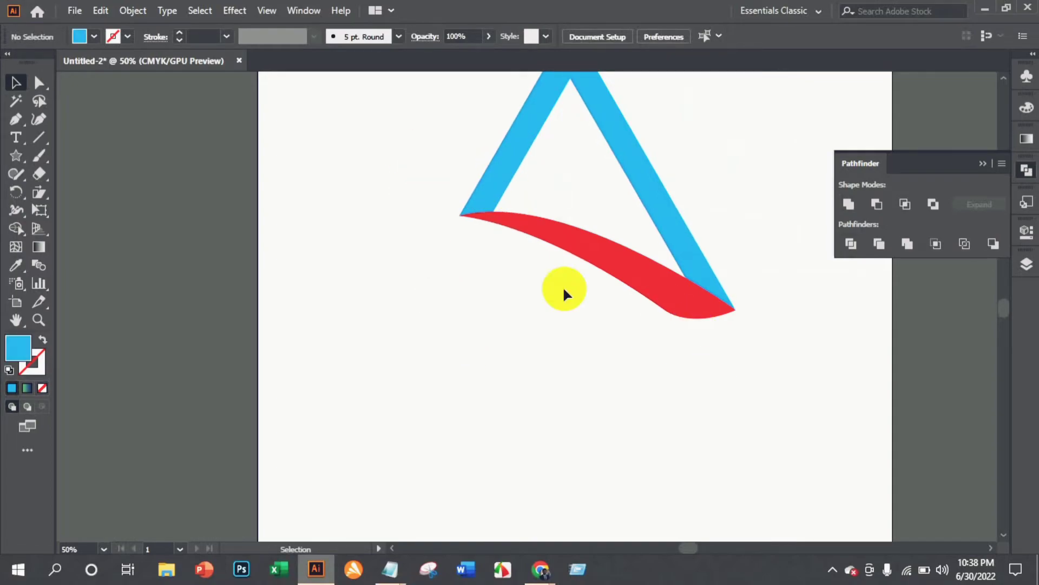
shift+click(574, 222)
click(877, 205)
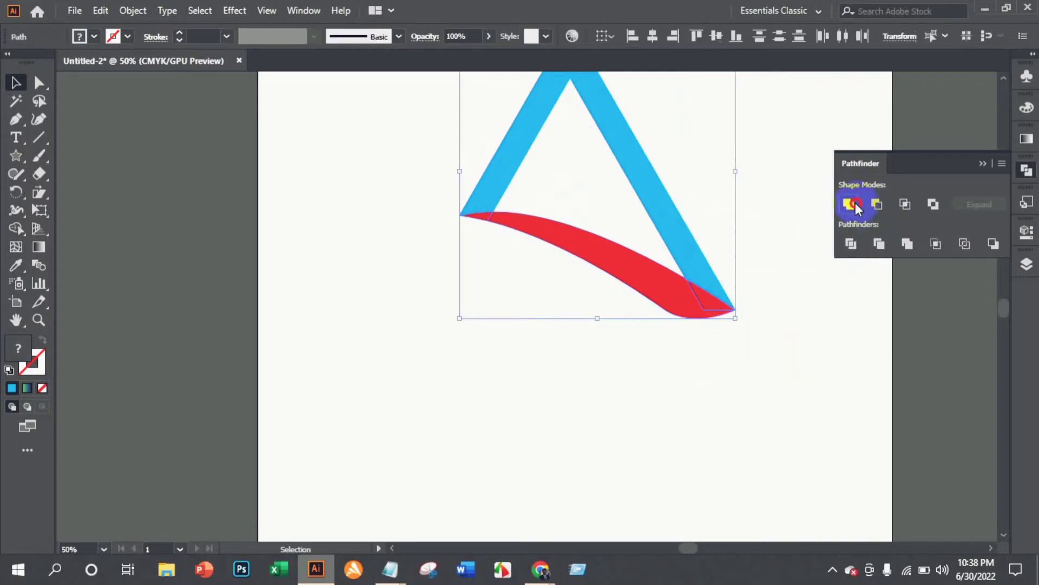
click(775, 345)
click(672, 303)
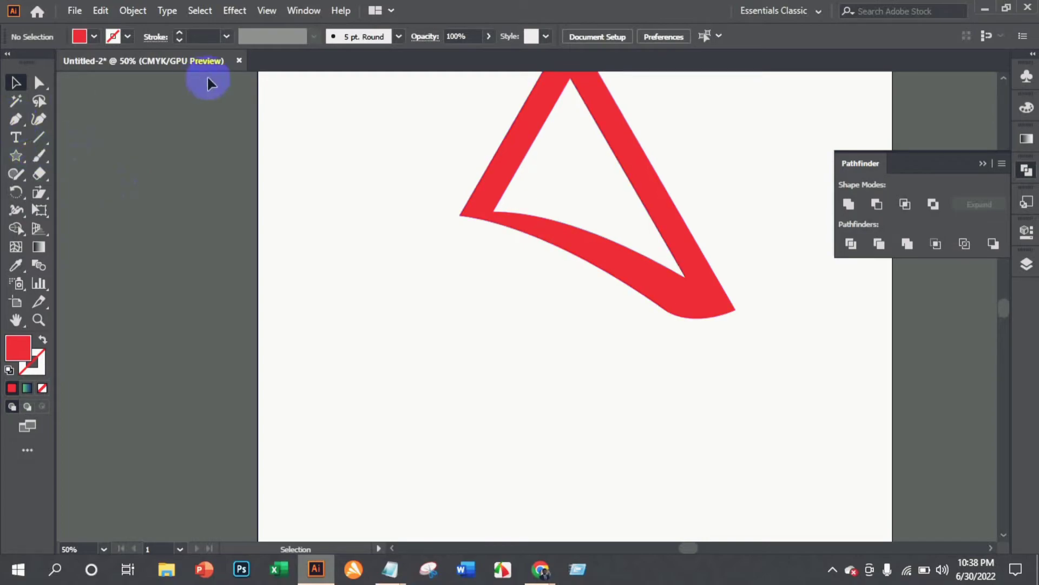
Show the rulers and place a horizontal guide level with the lowest edge of the red logo.
key(ctrl+r)
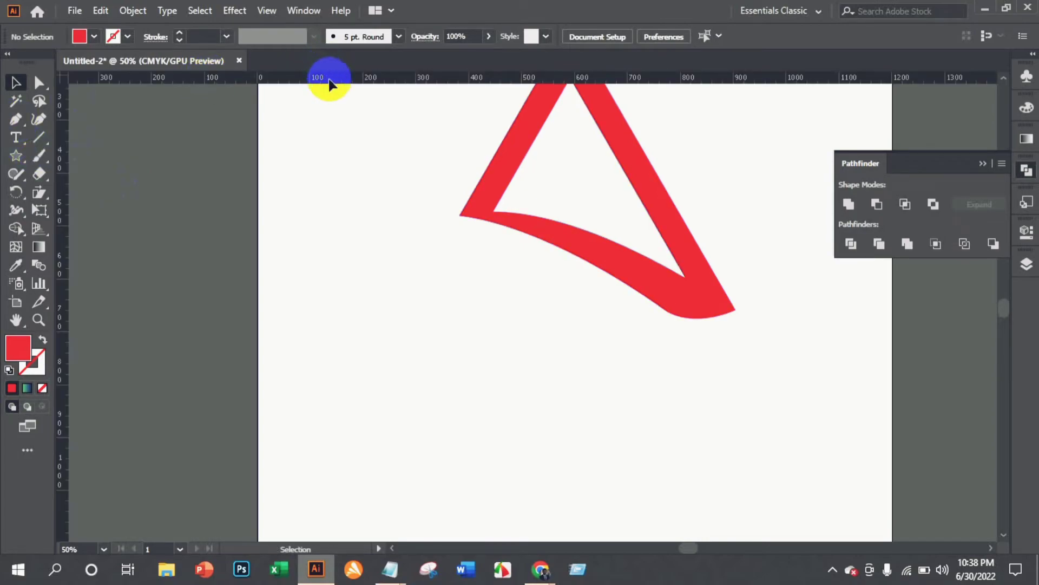
drag(328, 84, 383, 319)
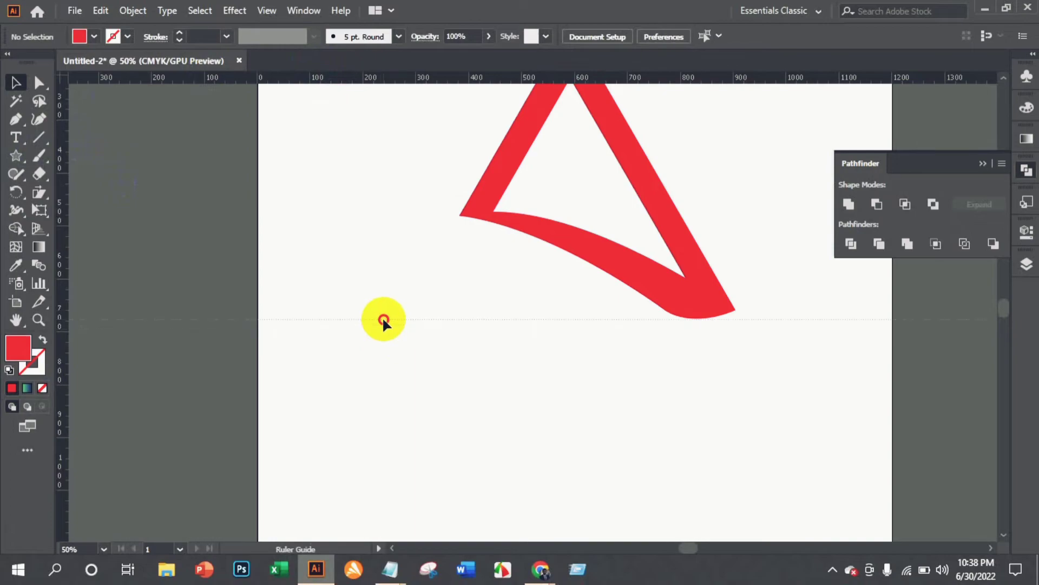
click(14, 85)
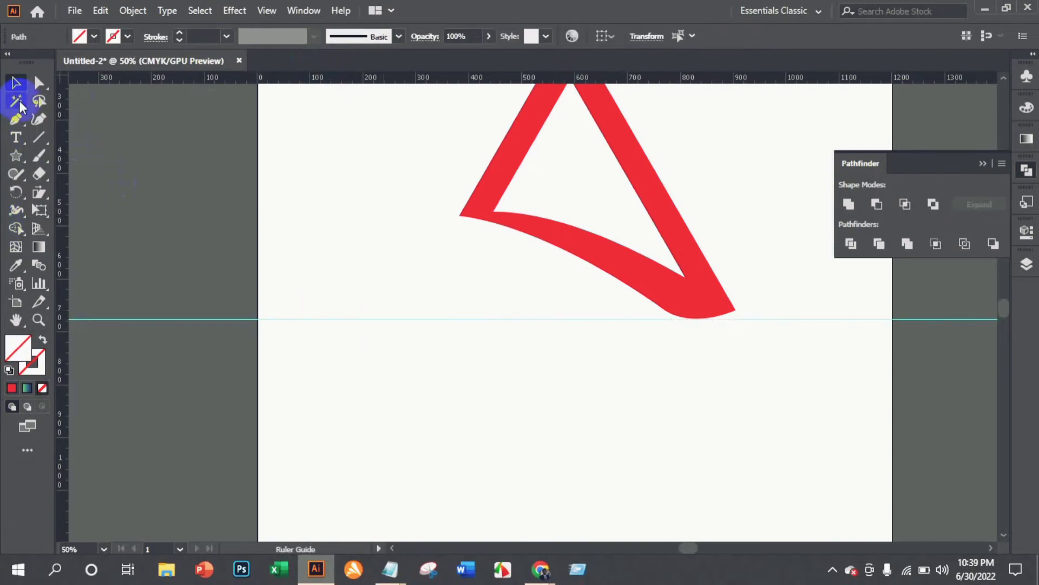
click(16, 101)
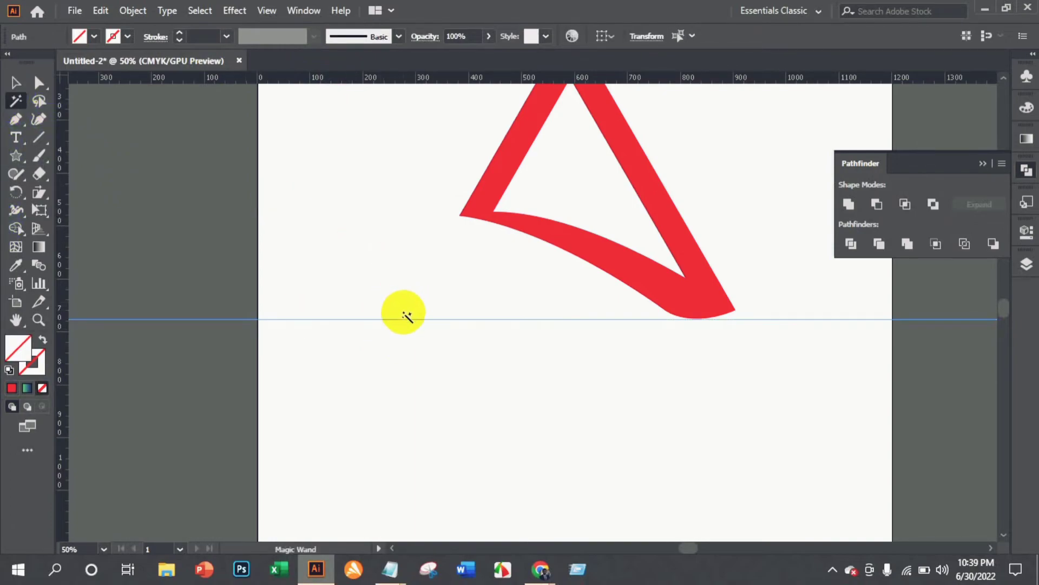
Draw the lower leg's outer curve with the Pen tool from the guide, through about X 345, Y 567 px, to just under the swoosh.
click(16, 120)
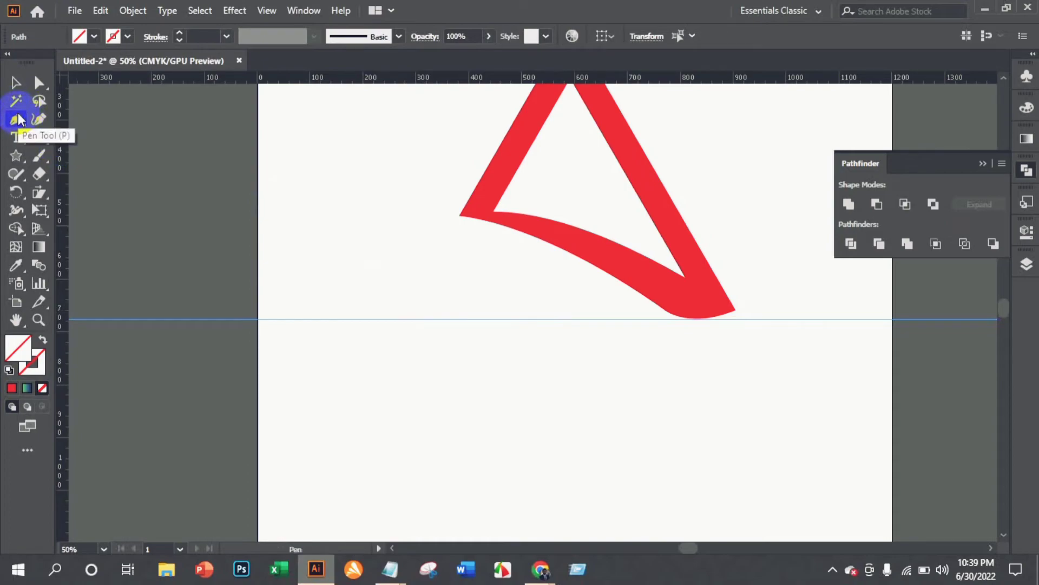
click(392, 250)
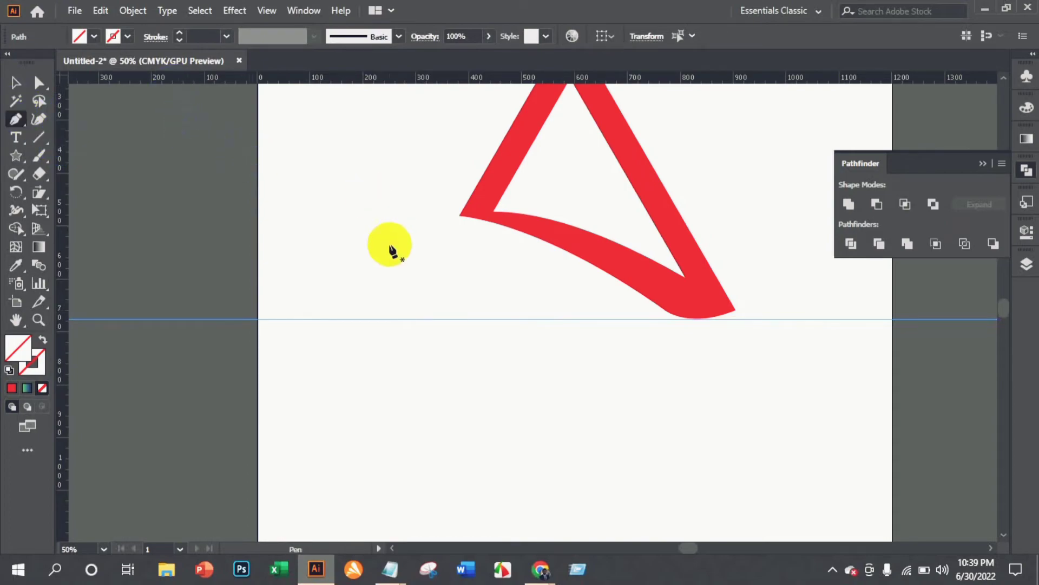
click(399, 318)
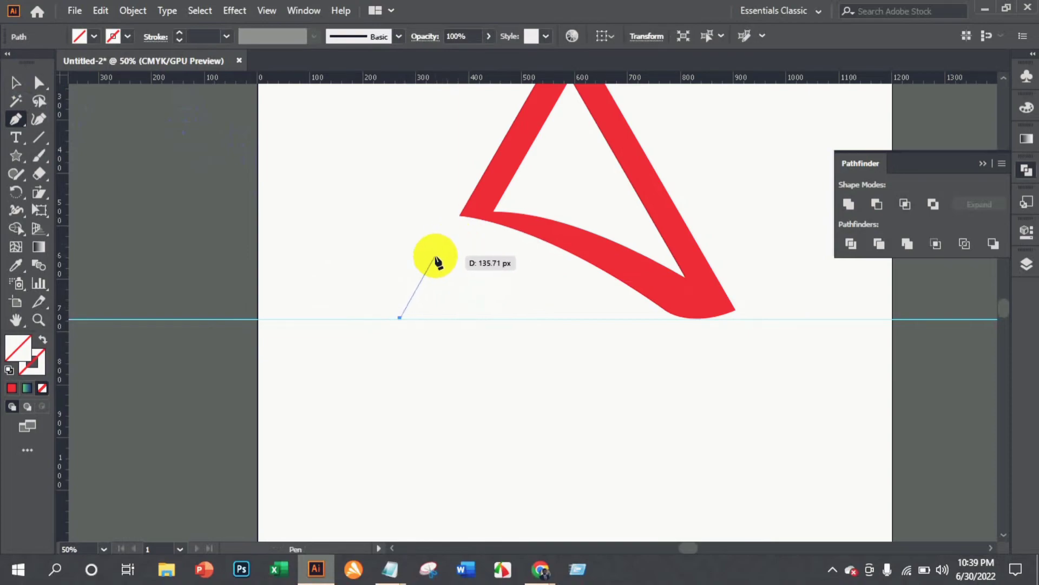
drag(445, 251, 470, 241)
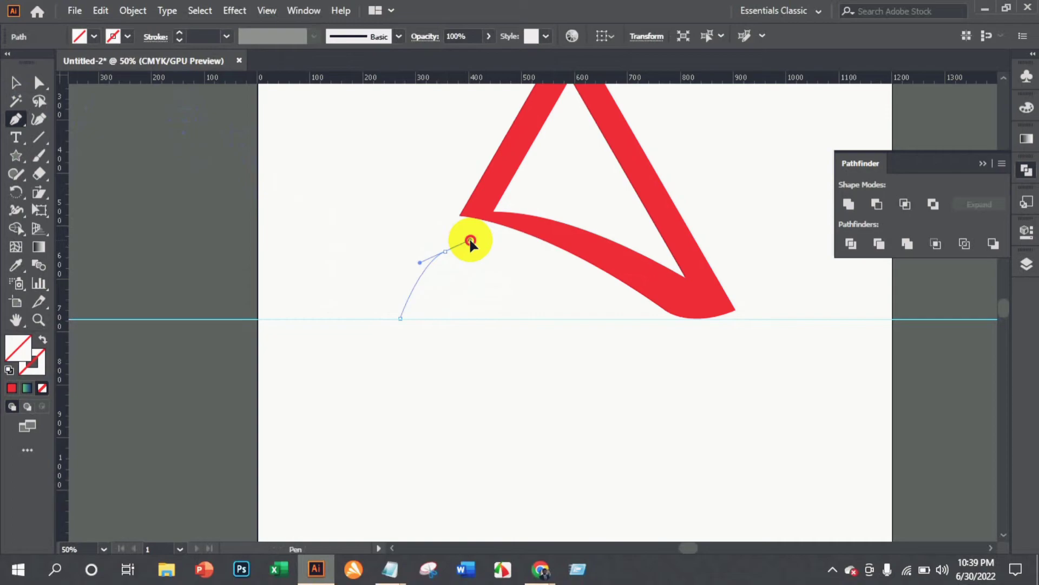
drag(471, 242, 494, 235)
key(ctrl+z)
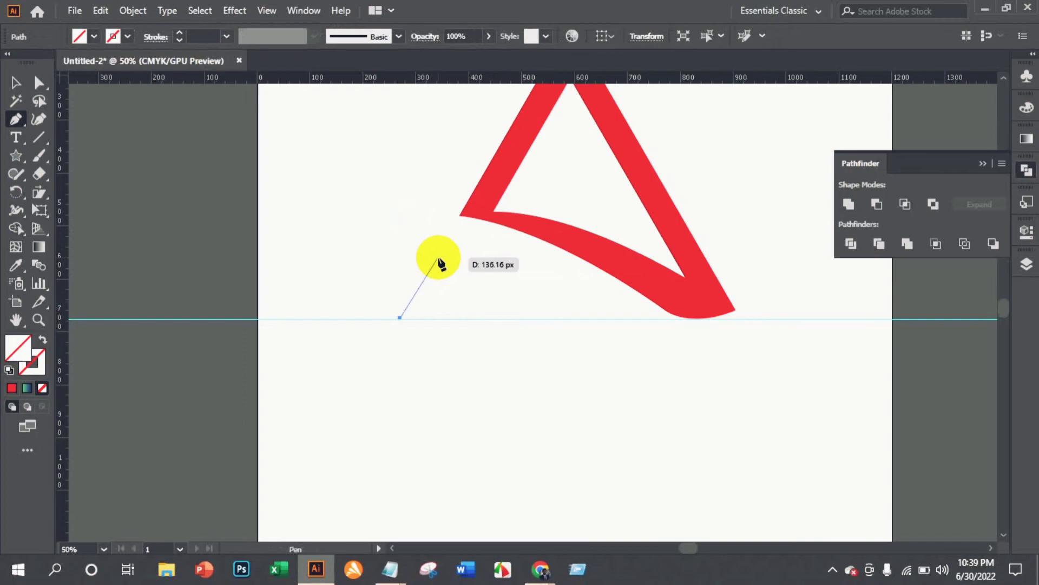
drag(439, 262, 456, 209)
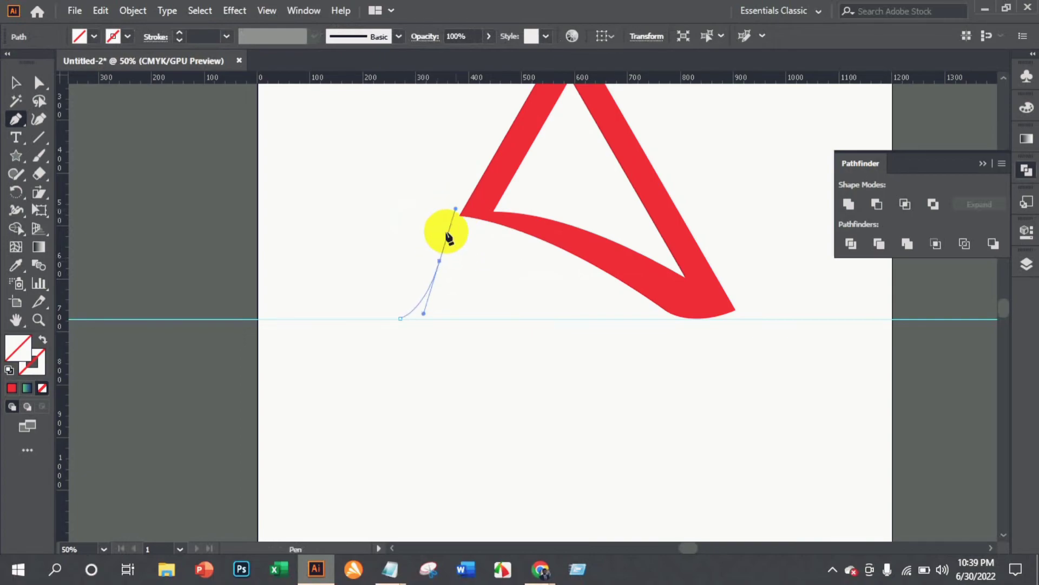
click(439, 262)
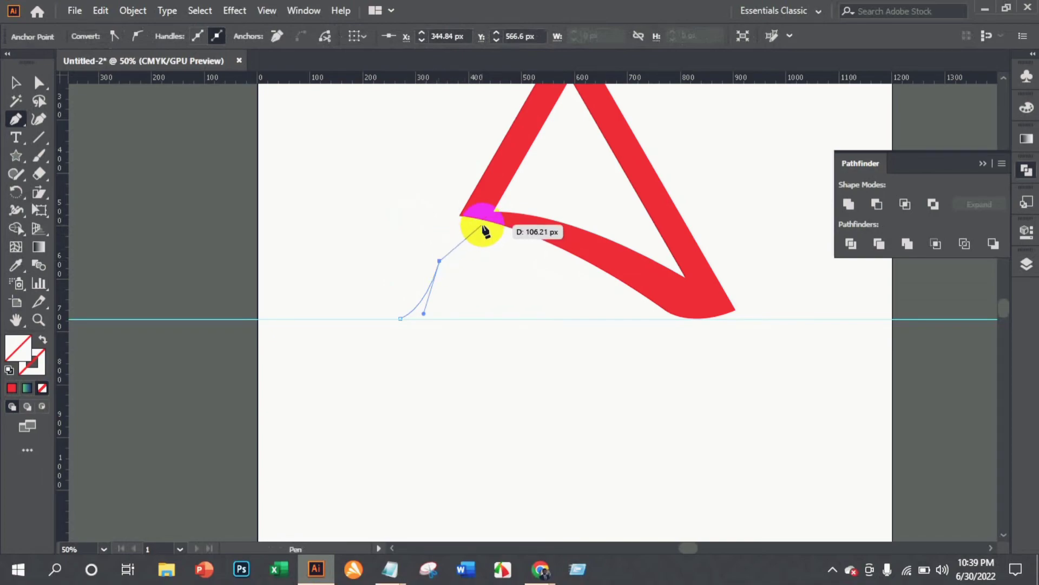
drag(484, 225, 525, 222)
click(483, 225)
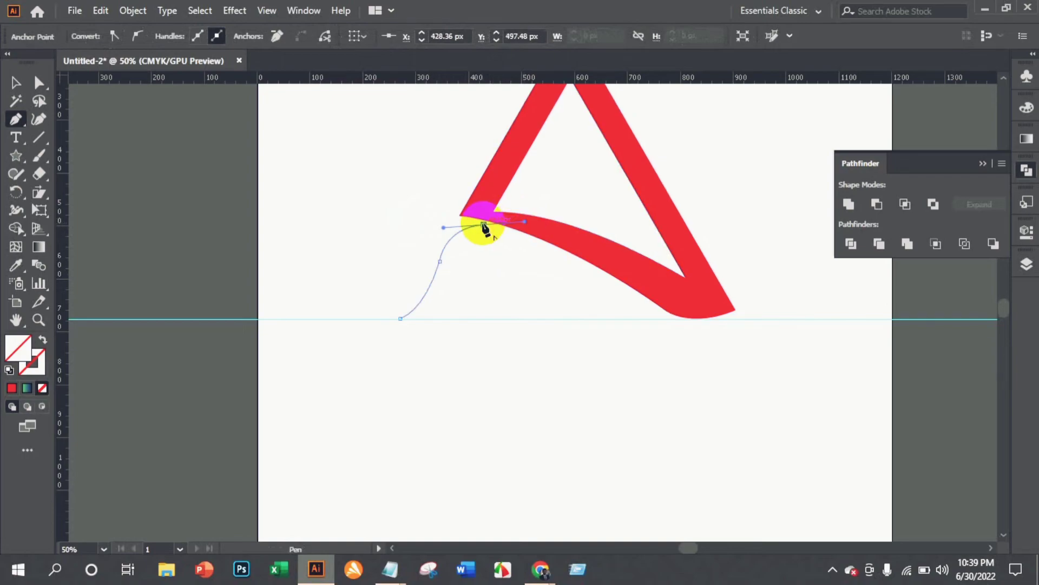
Draw the leg's inner curve back down through about X 365, Y 614 px and close the path at its starting anchor on the guide.
click(483, 225)
drag(483, 225, 451, 287)
drag(449, 285, 452, 319)
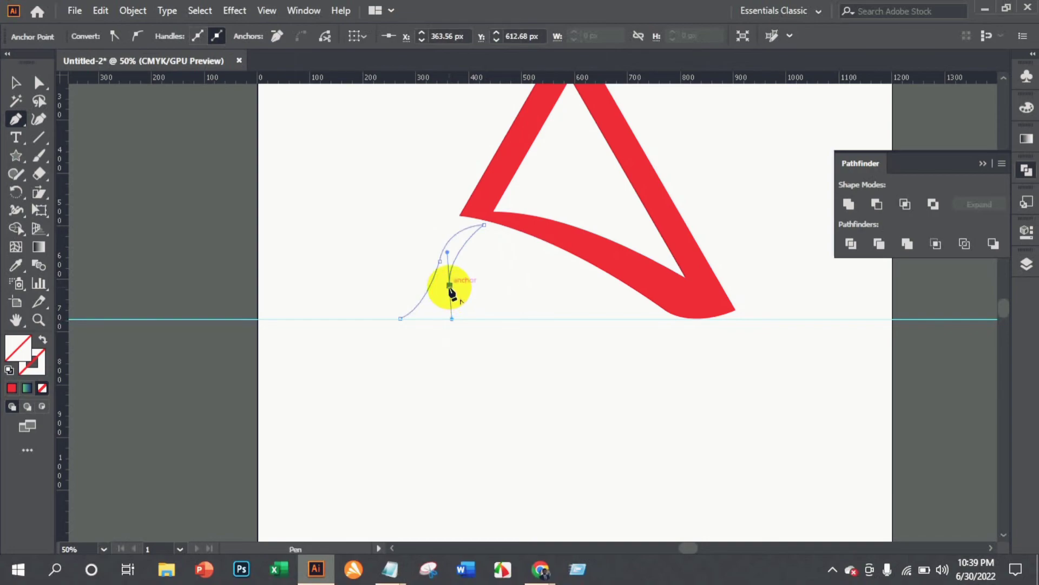
key(ctrl+z)
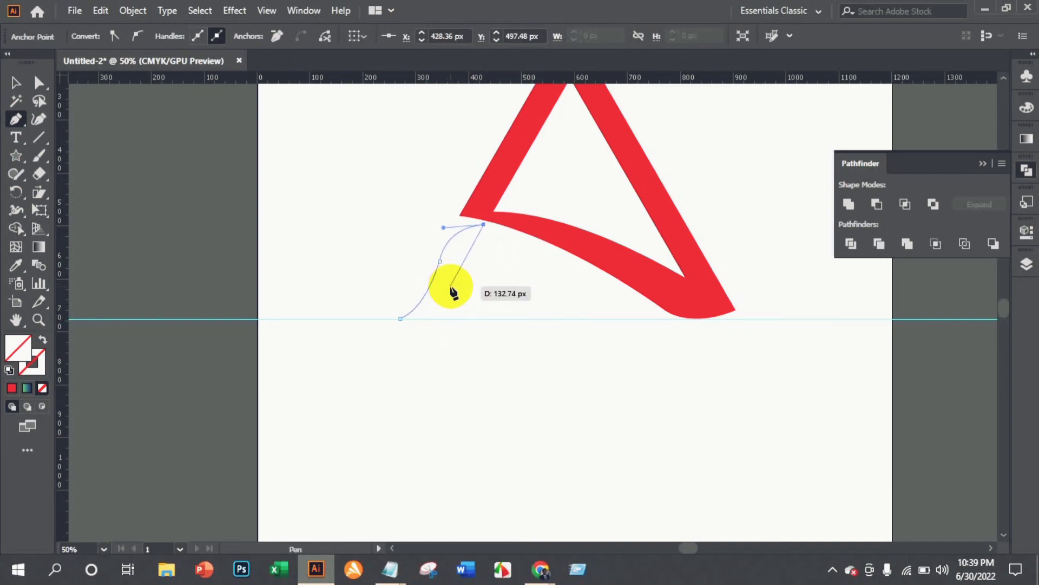
drag(451, 287, 445, 330)
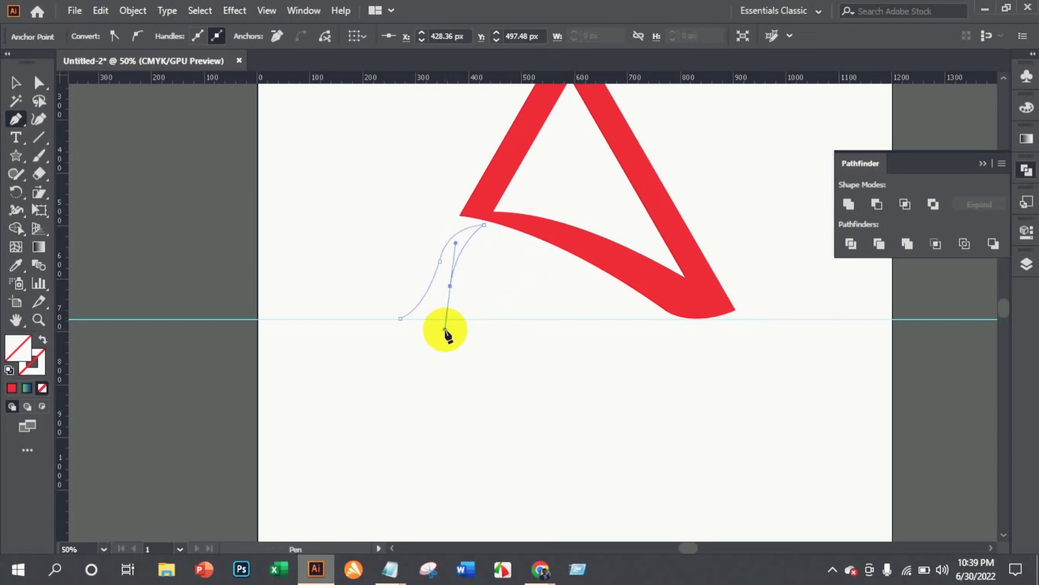
click(450, 286)
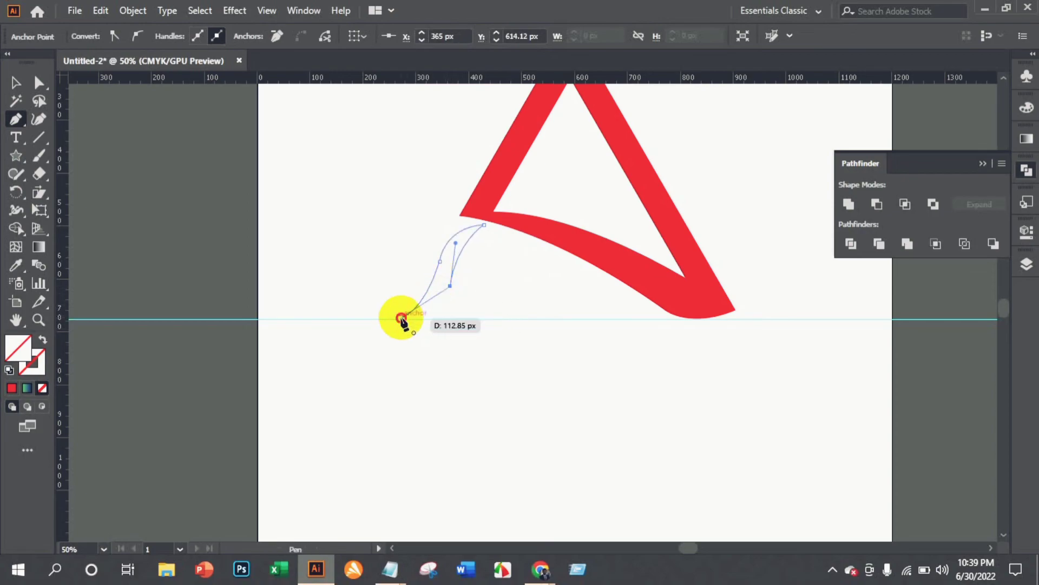
drag(401, 319, 355, 323)
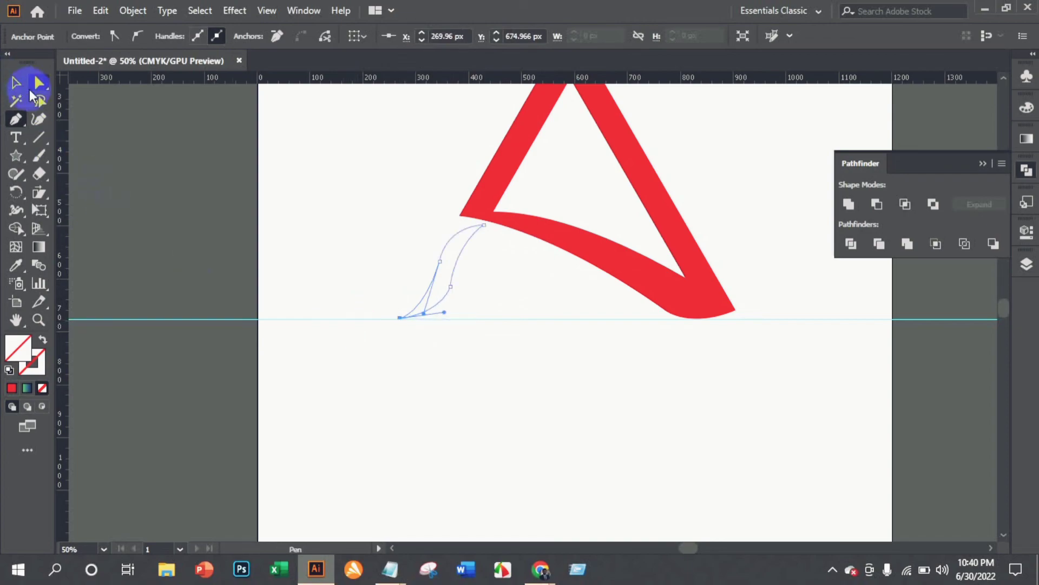
Fill the new curved leg shape with red to match the logo and deselect it.
click(22, 86)
click(446, 291)
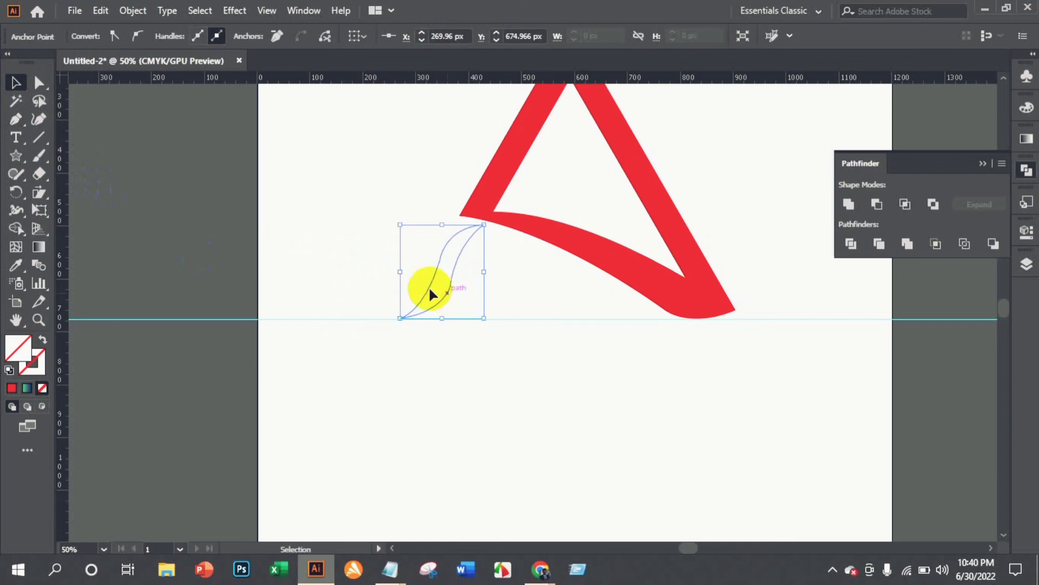
click(94, 36)
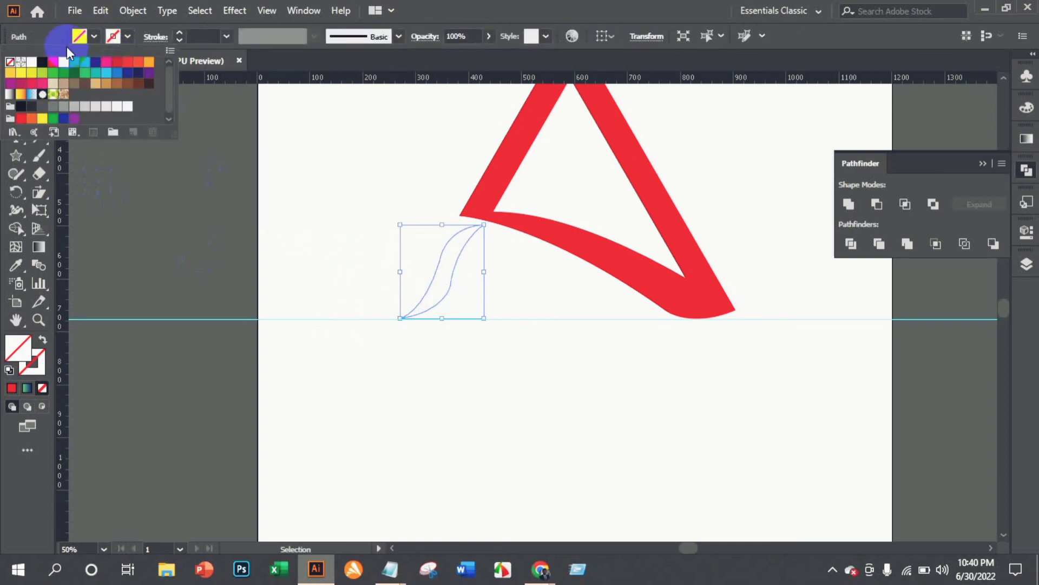
click(53, 62)
click(209, 174)
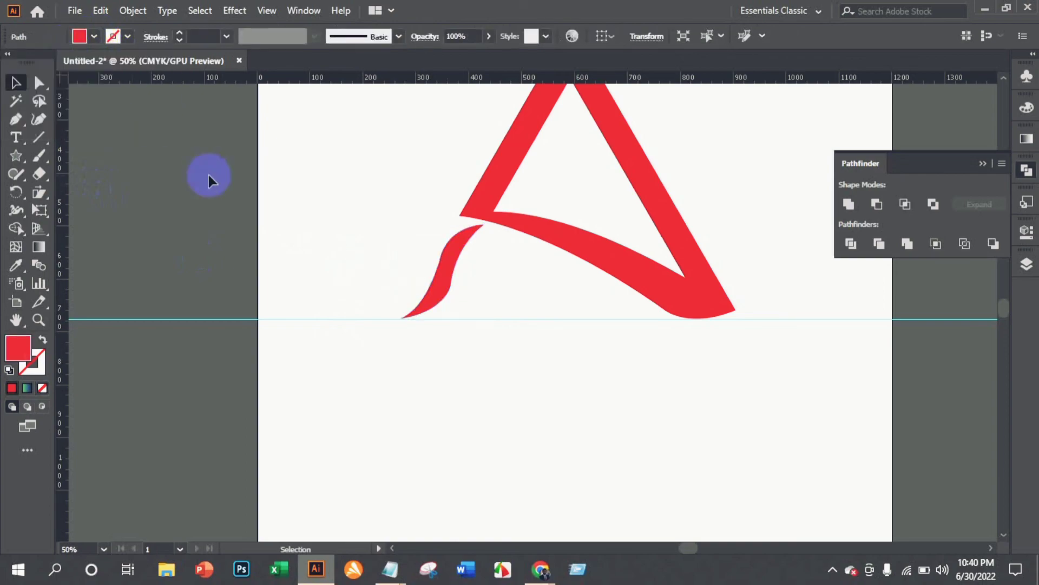
Move the horizontal guide below the artboard and clear it from view.
scroll(226, 174, down, 3)
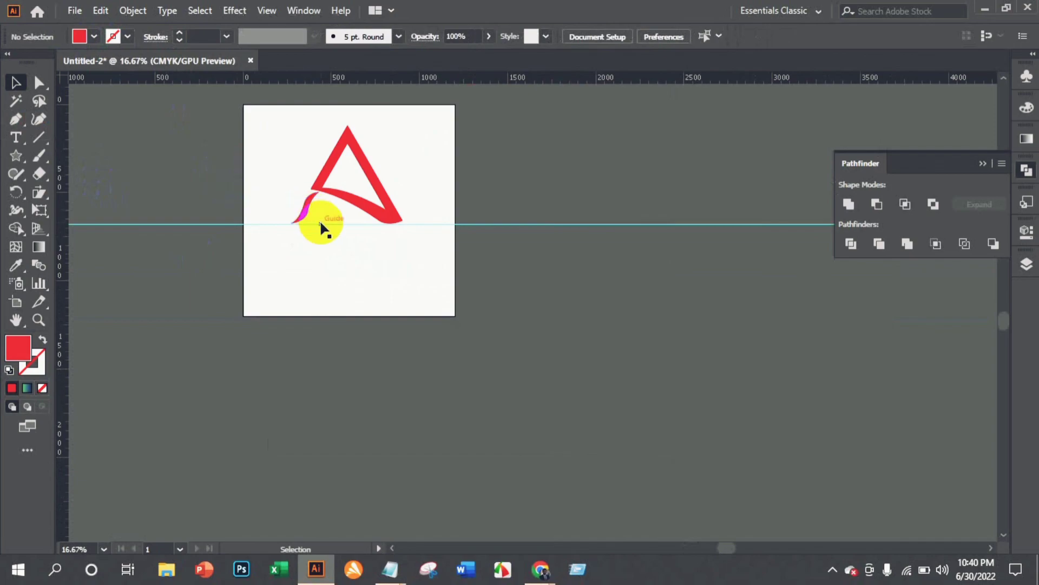
drag(321, 223, 288, 352)
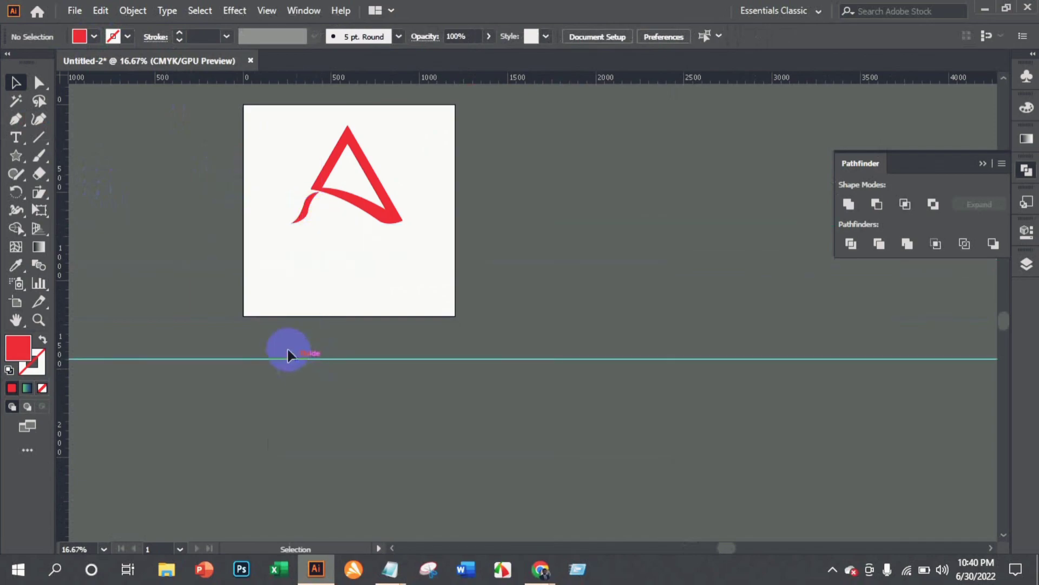
key(ctrl+semicolon)
click(266, 325)
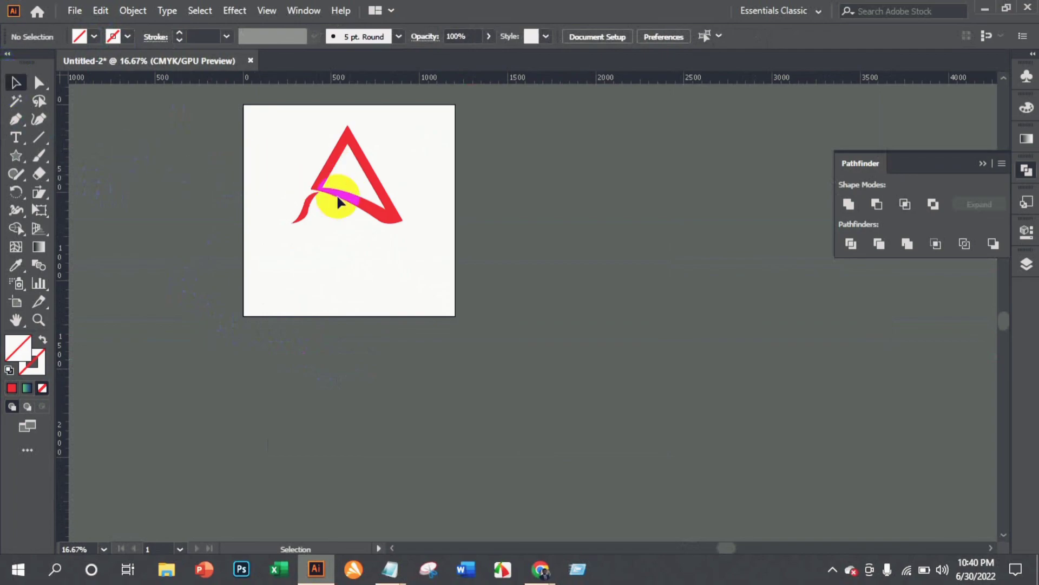
Draw a horizontal line segment just below the logo, spanning from the curved leg's tip to the right corner.
click(38, 137)
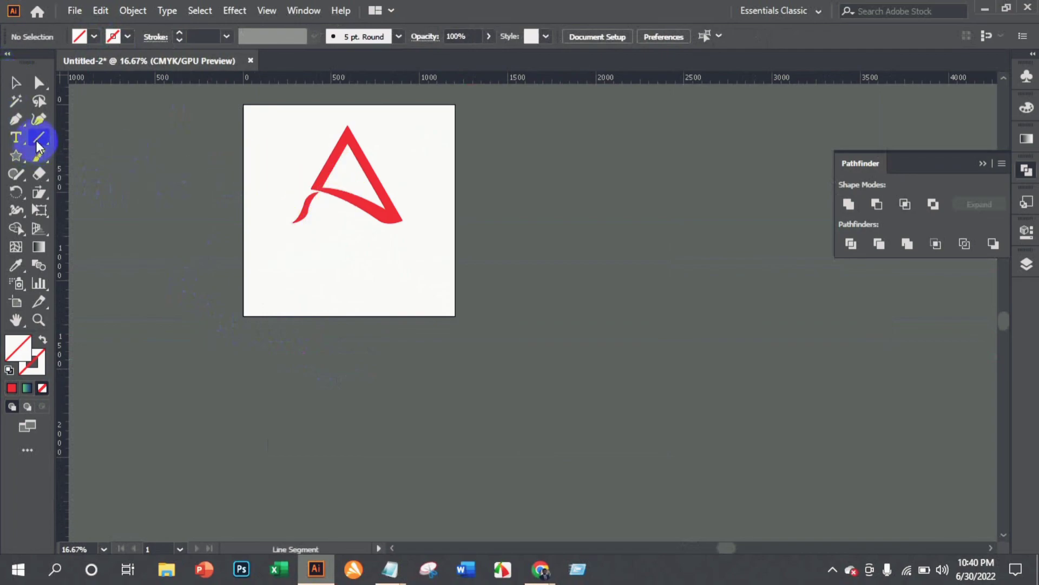
mouse_move(291, 234)
mouse_down()
mouse_move(290, 212)
mouse_move(402, 233)
mouse_up()
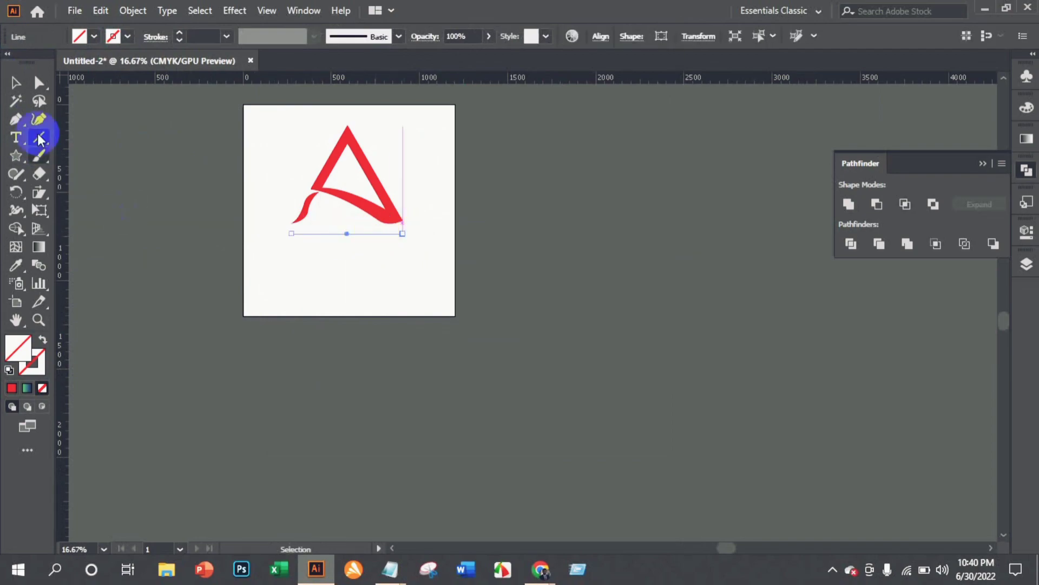